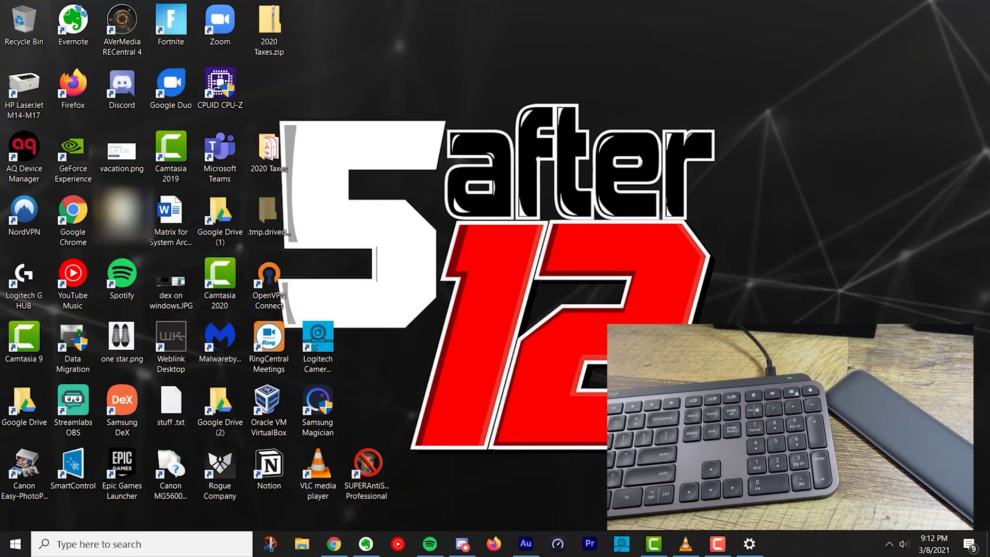
- Launch Logitech Options from a 'logi' Start search and continue past the update prompt
click(193, 543)
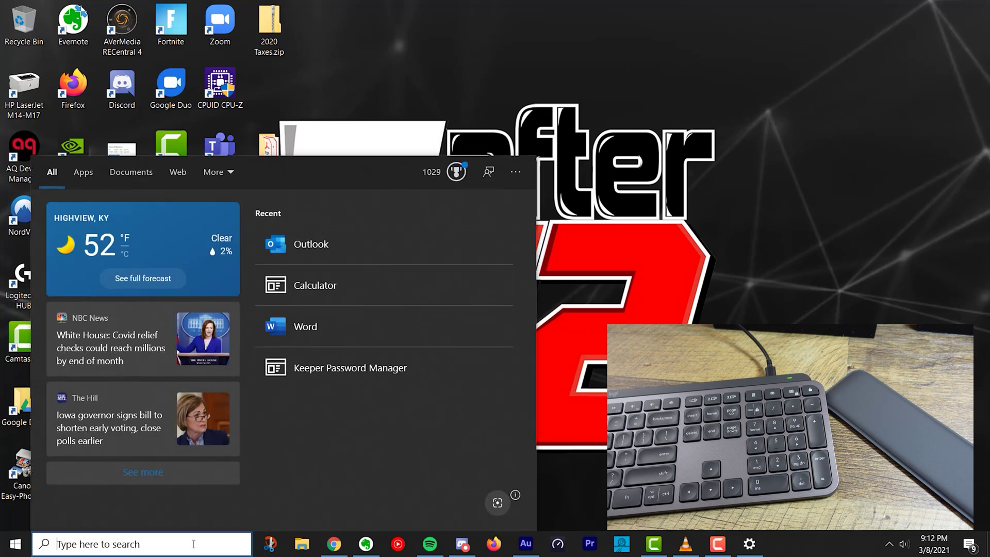
text(logi)
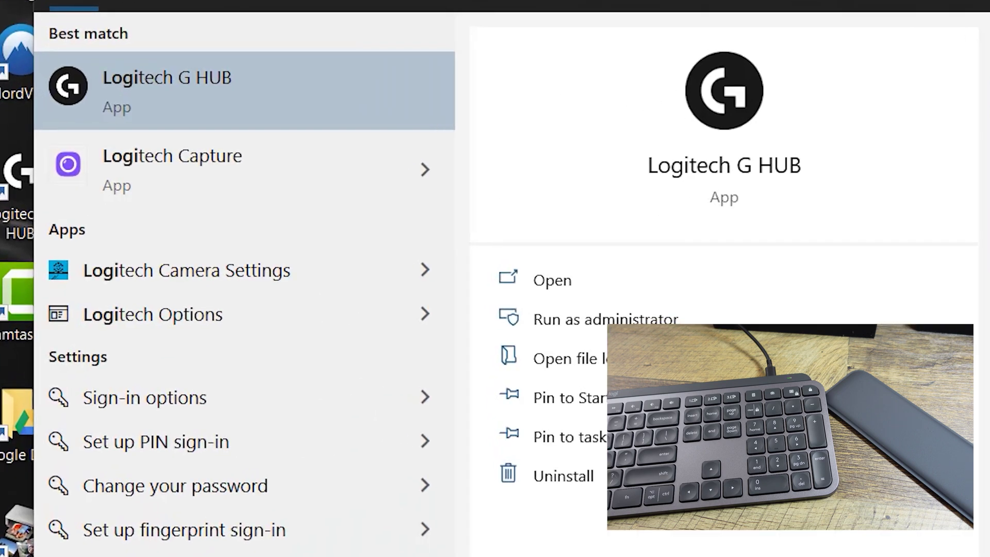
click(199, 309)
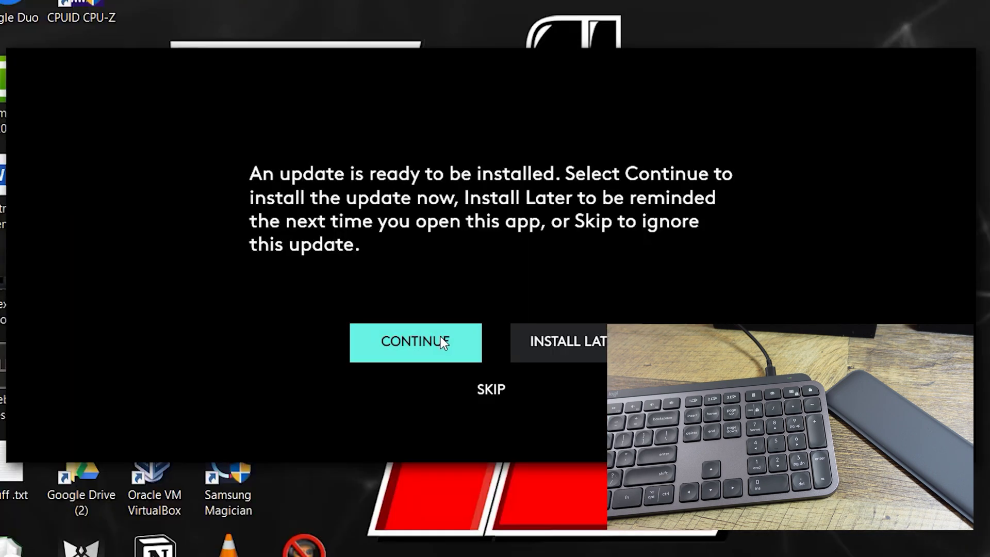
click(464, 321)
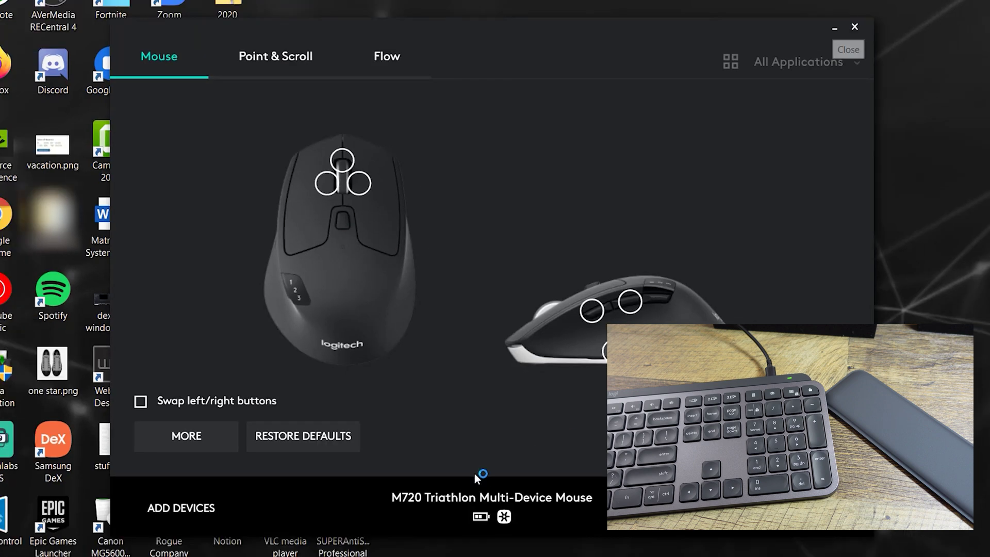
click(576, 502)
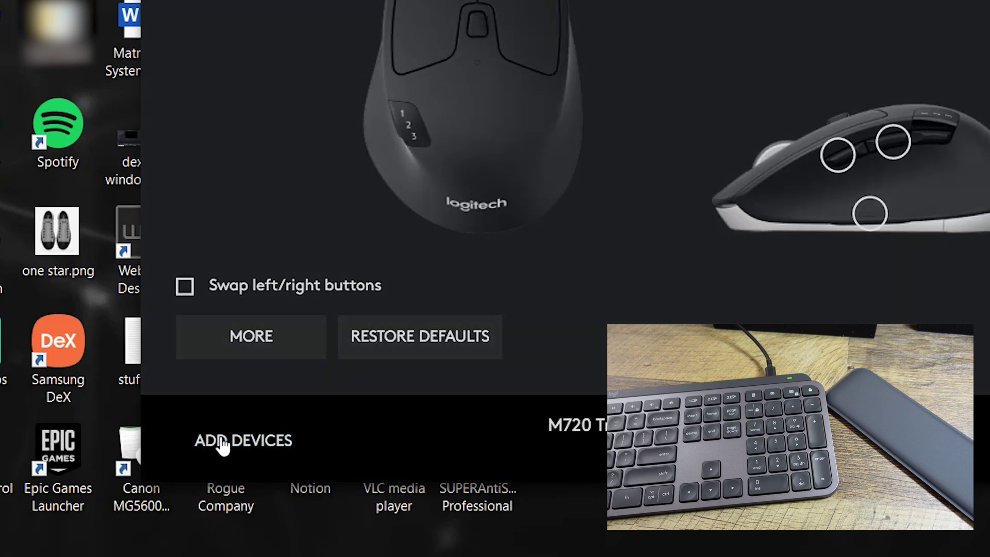
click(223, 442)
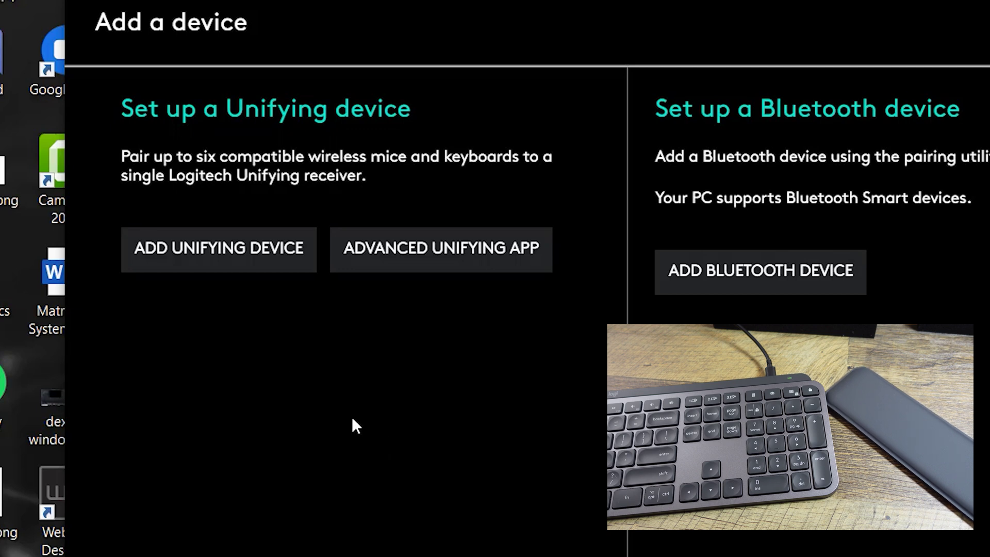
- Pair the MX Keys keyboard as a Unifying device and return to the M720 settings
click(202, 244)
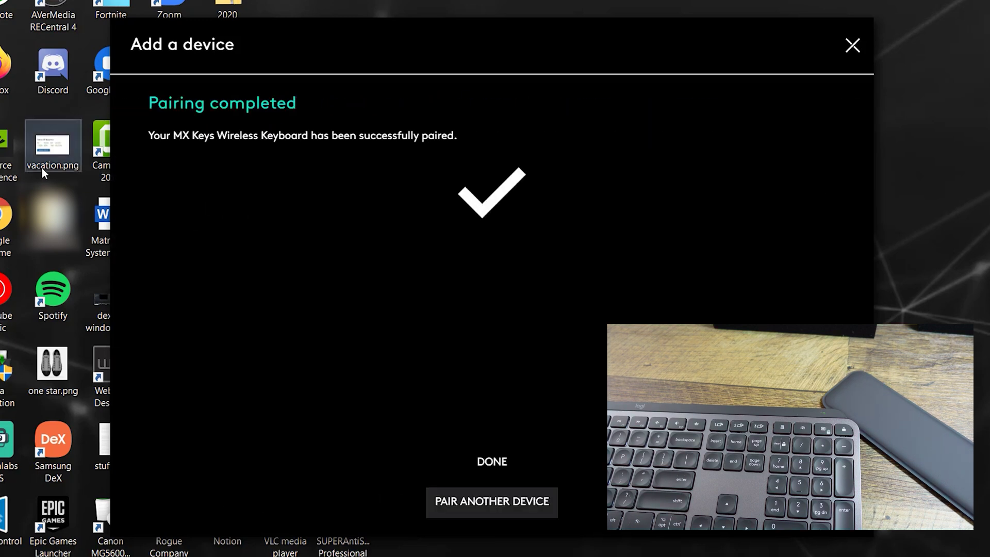
click(495, 462)
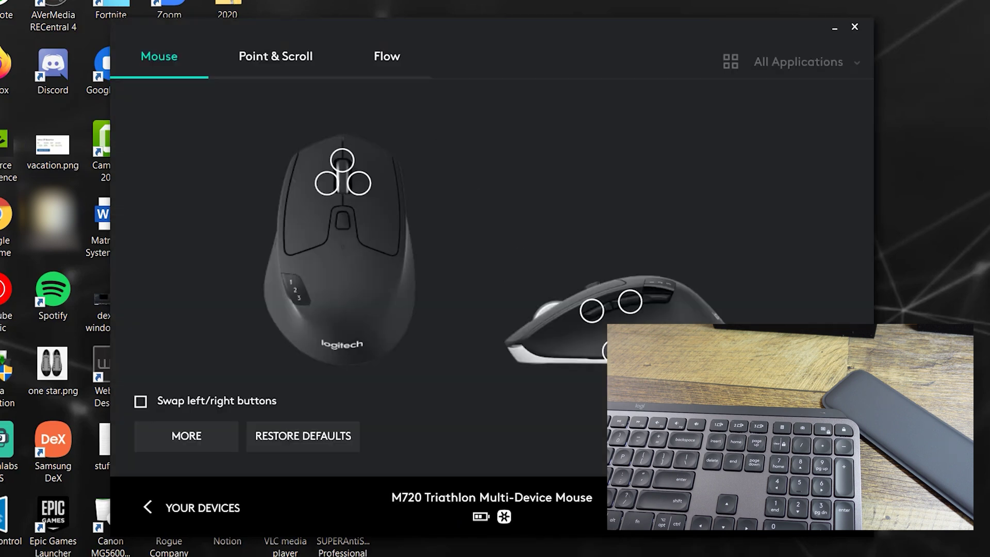
- Open the MX Keys keyboard from Your Devices and step through its feature tour, testing the backlight
click(155, 507)
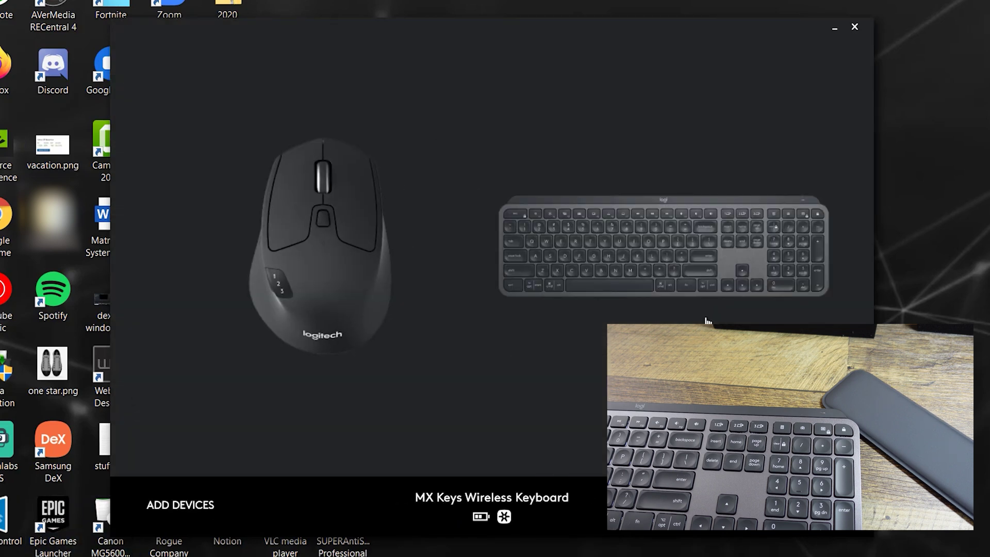
click(666, 259)
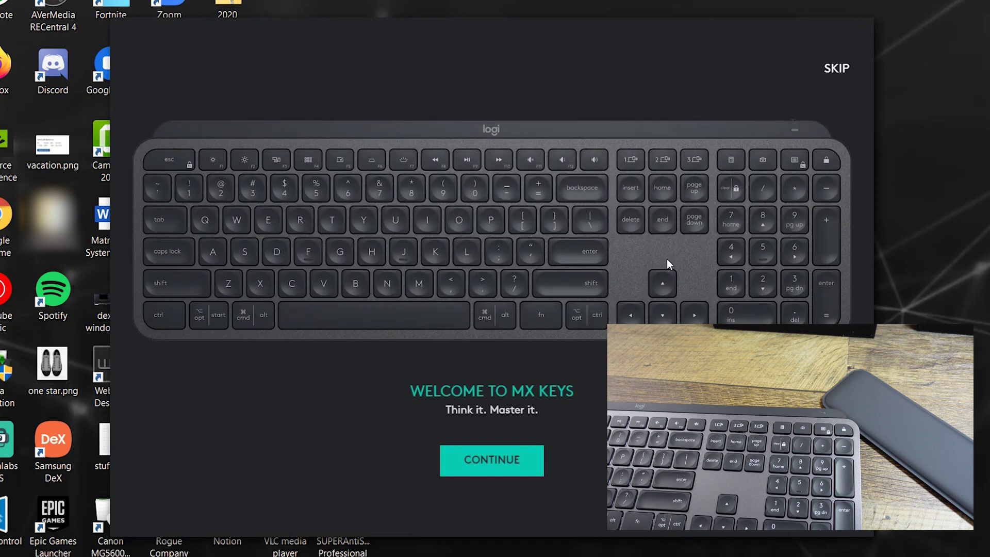
click(515, 462)
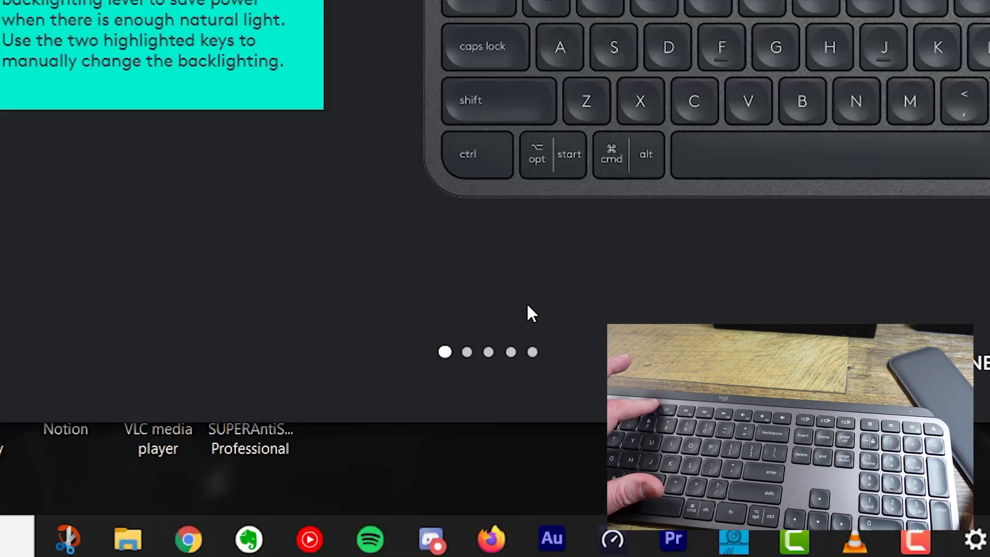
key(XF86KbdBrightnessDown)
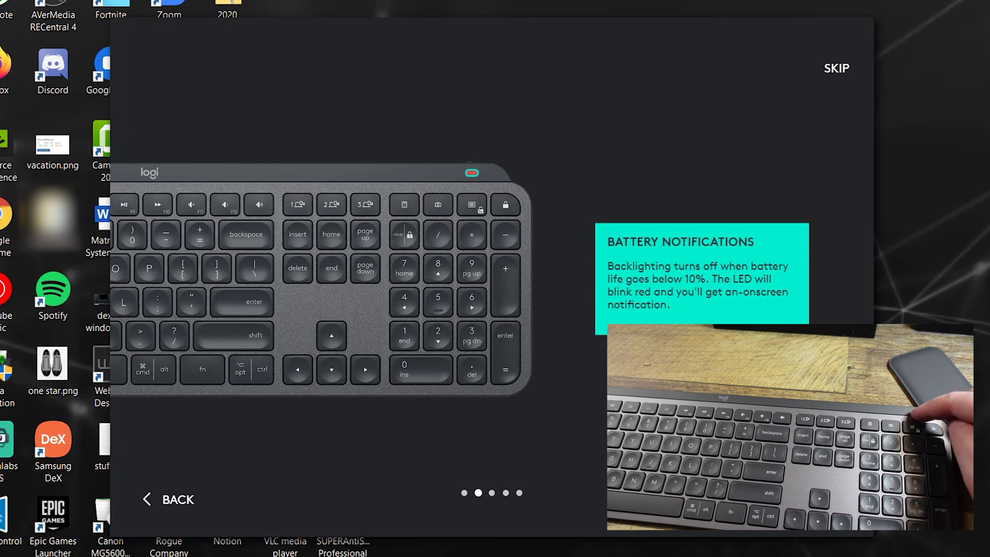
key(Right)
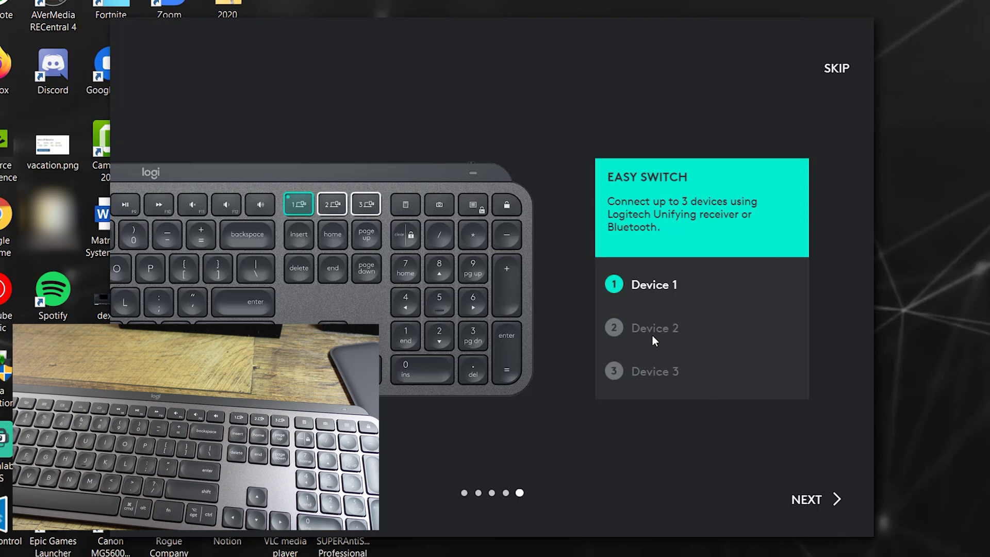
click(806, 498)
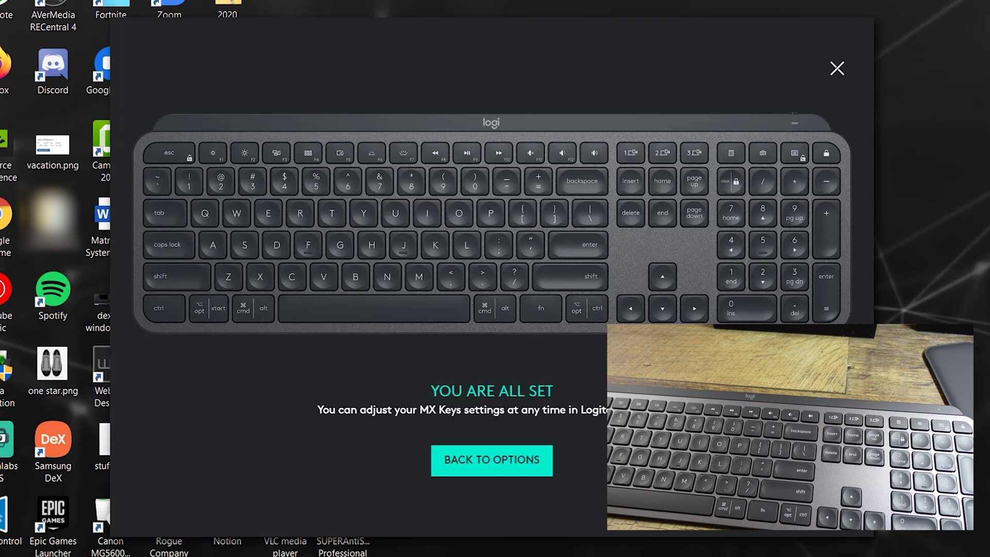
- Browse the F4 key's full list of available actions without changing its assignment
click(522, 465)
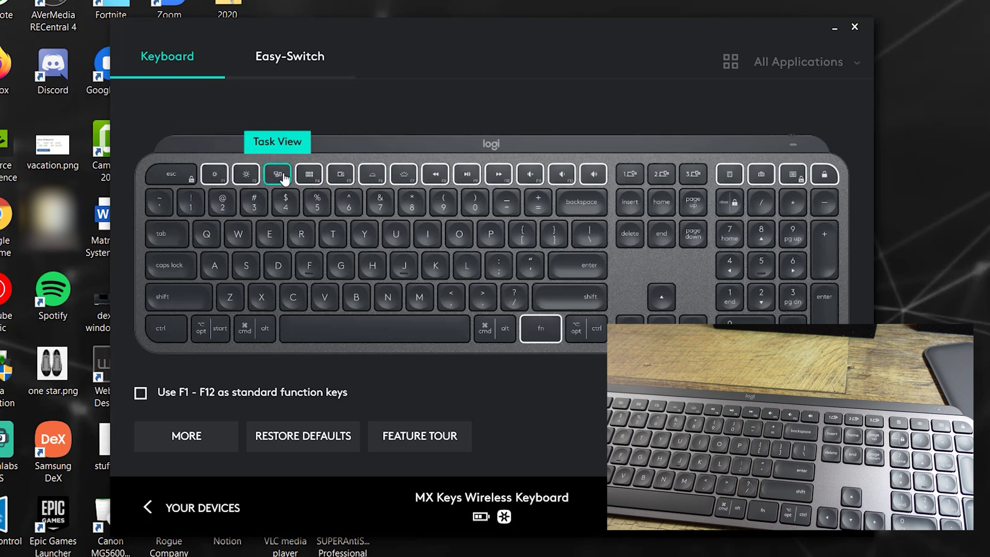
click(309, 174)
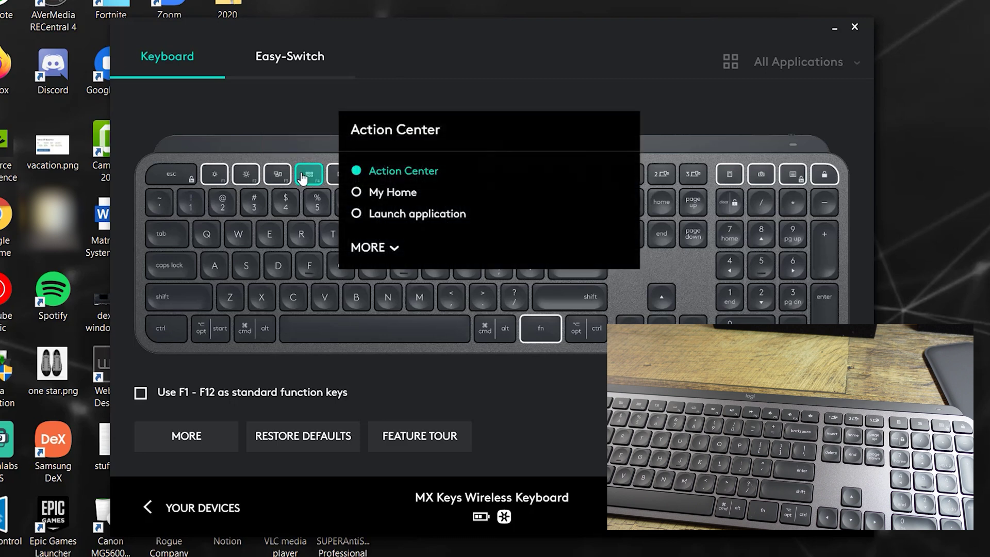
click(388, 249)
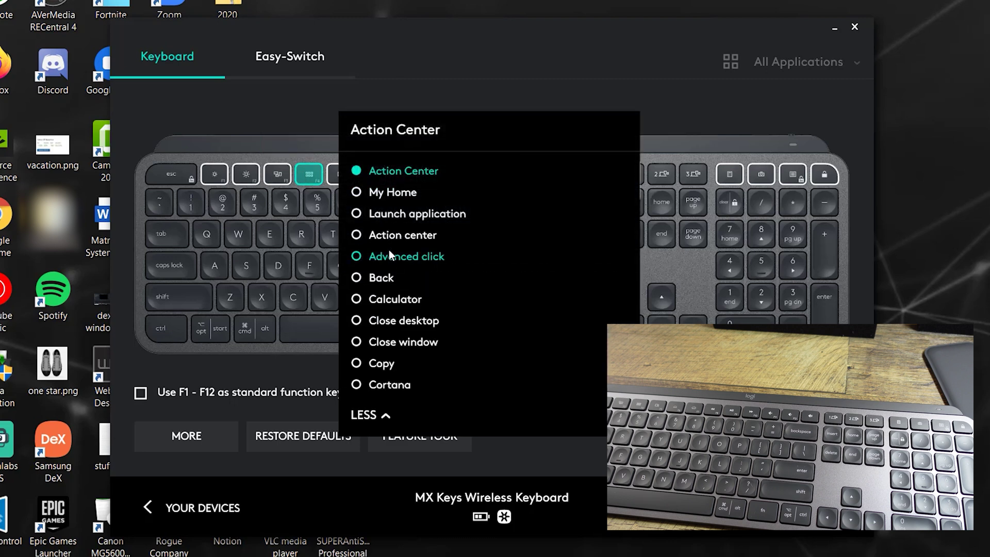
scroll(422, 367, down, 5)
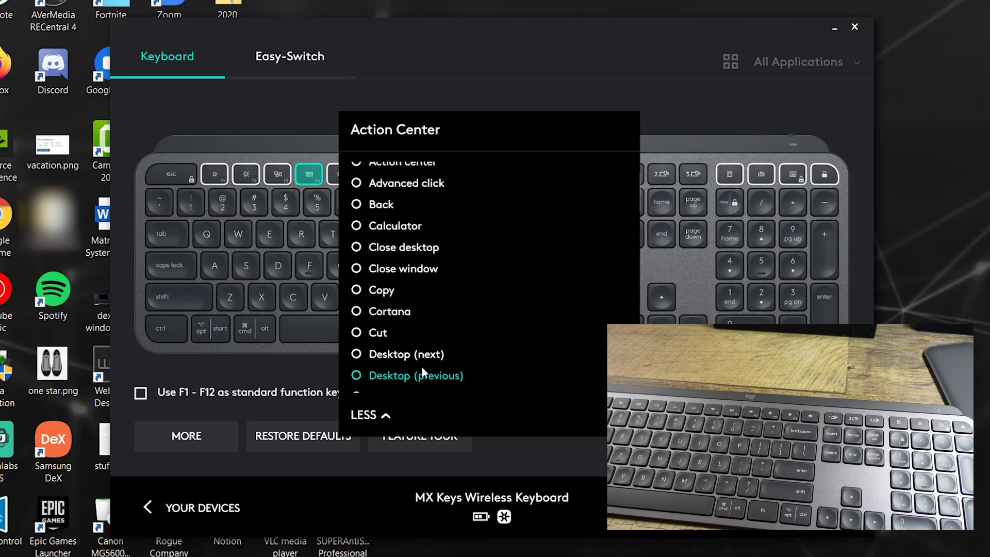
scroll(421, 367, down, 7)
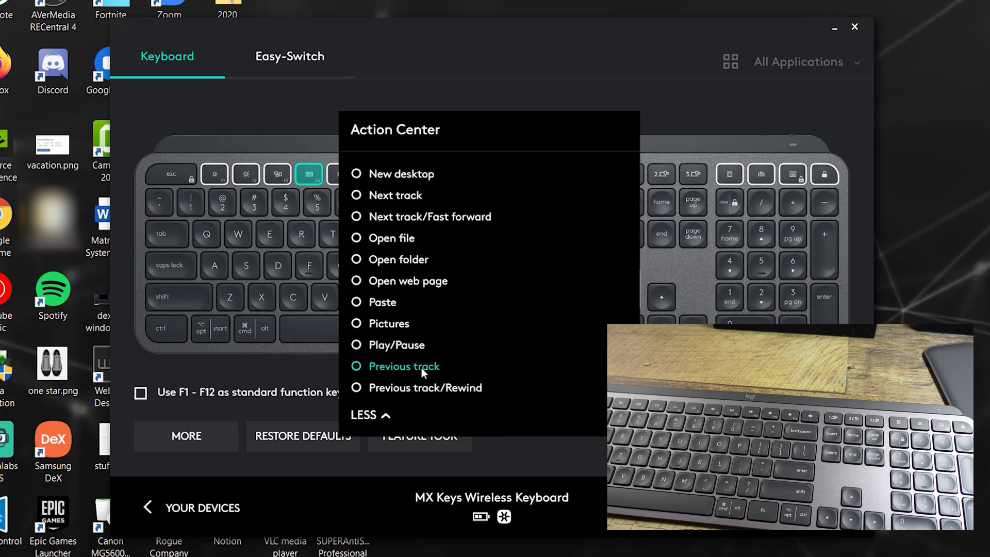
scroll(421, 368, up, 12)
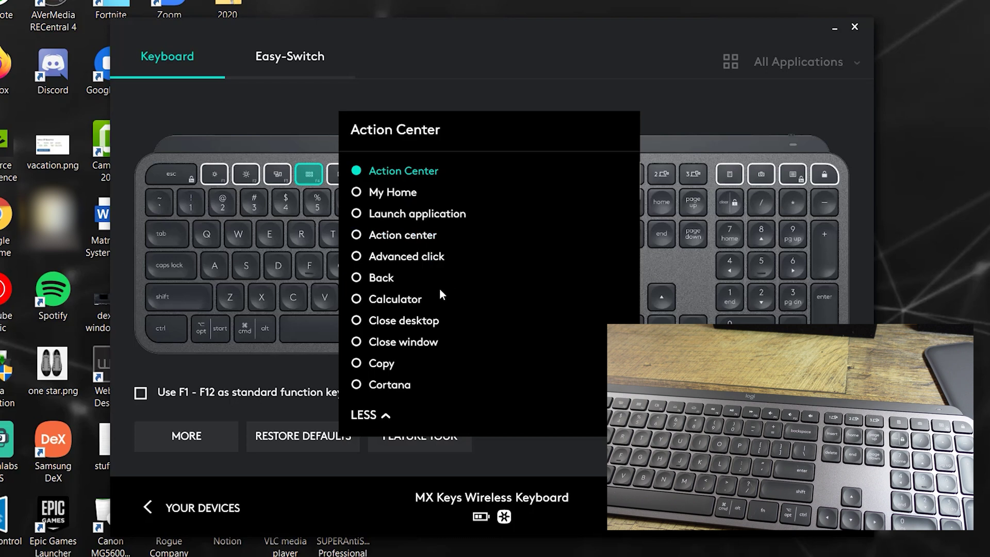
click(338, 176)
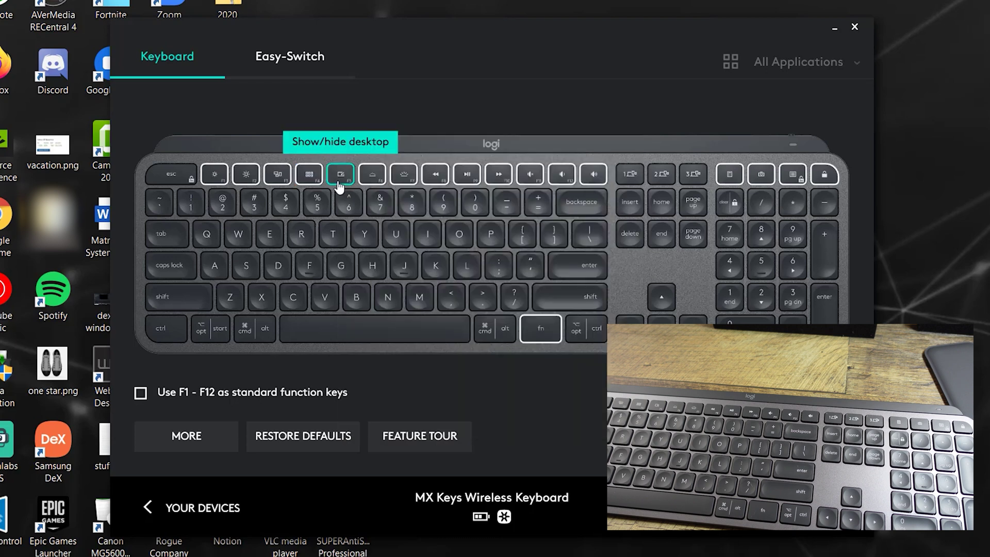
- View the App Menu key's full action list, then go to the keyboard's More settings
click(786, 180)
click(512, 247)
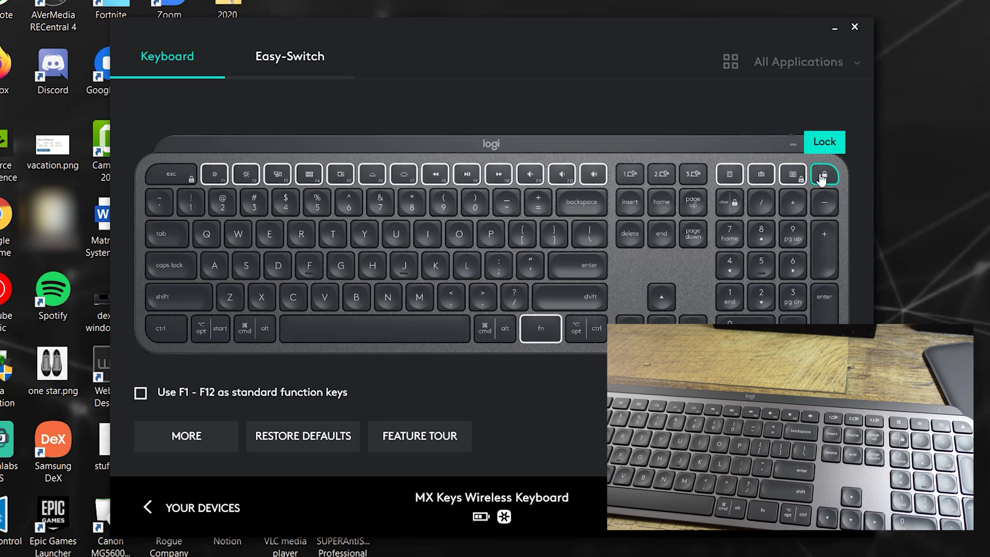
click(209, 428)
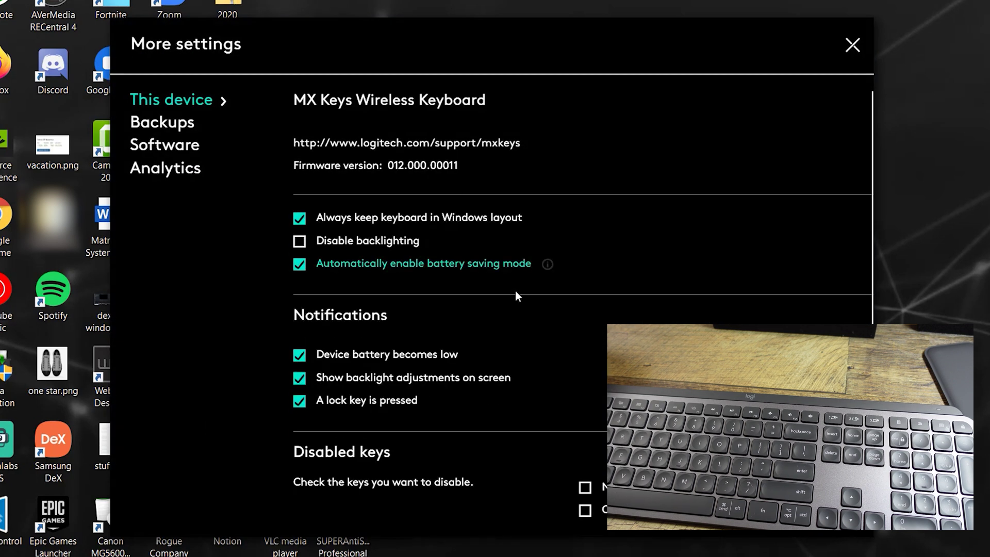
- Turn off forcing the keyboard into the Windows layout
scroll(395, 187, down, 1)
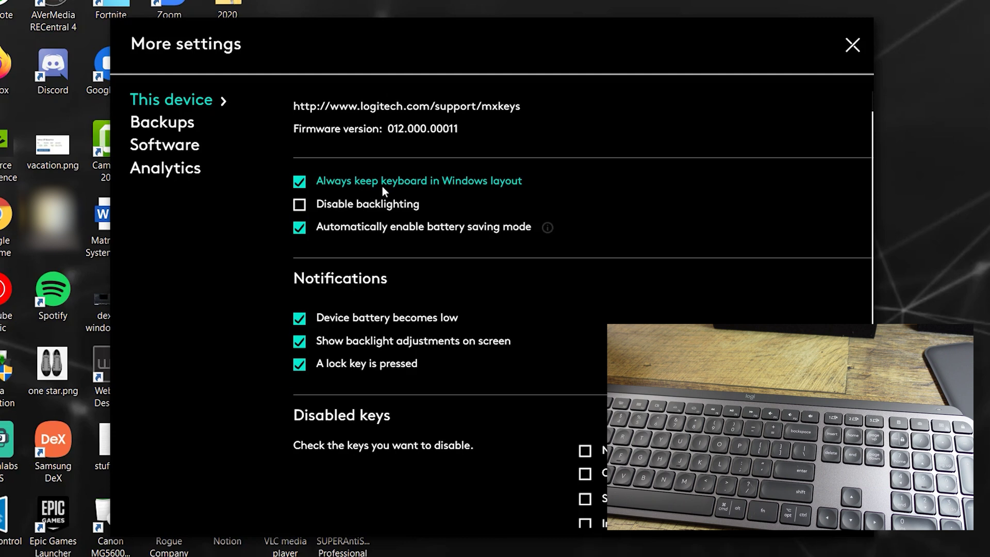
click(300, 183)
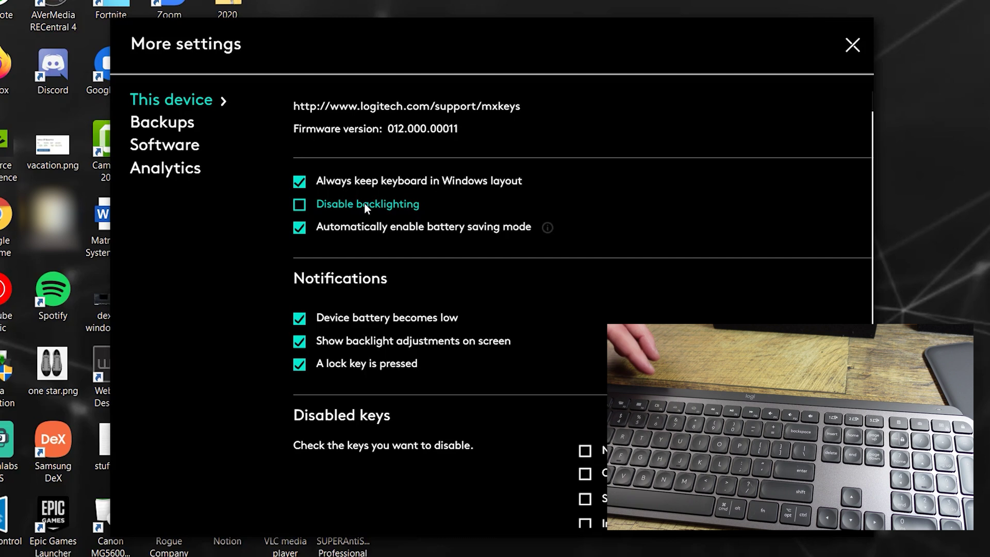
mouse_move(546, 229)
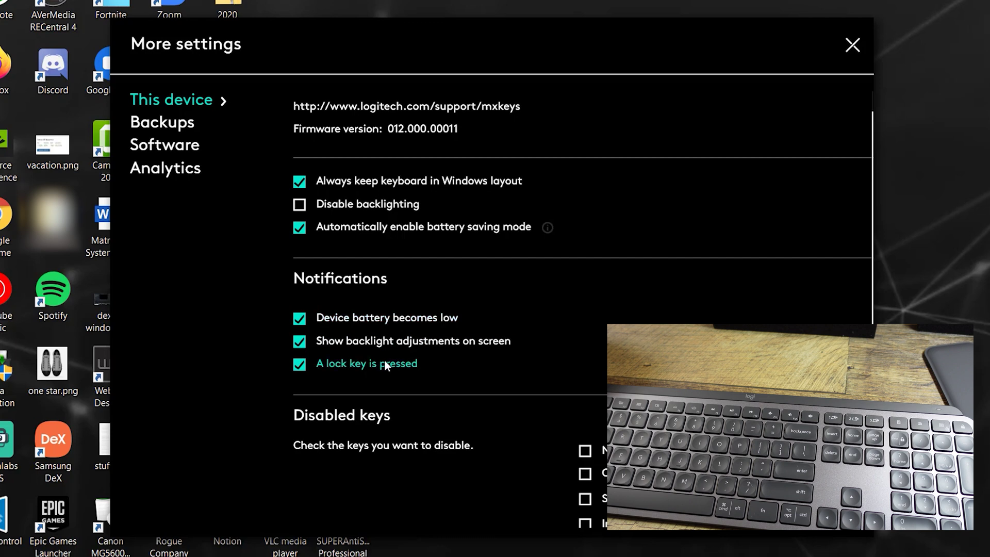
scroll(382, 340, down, 1)
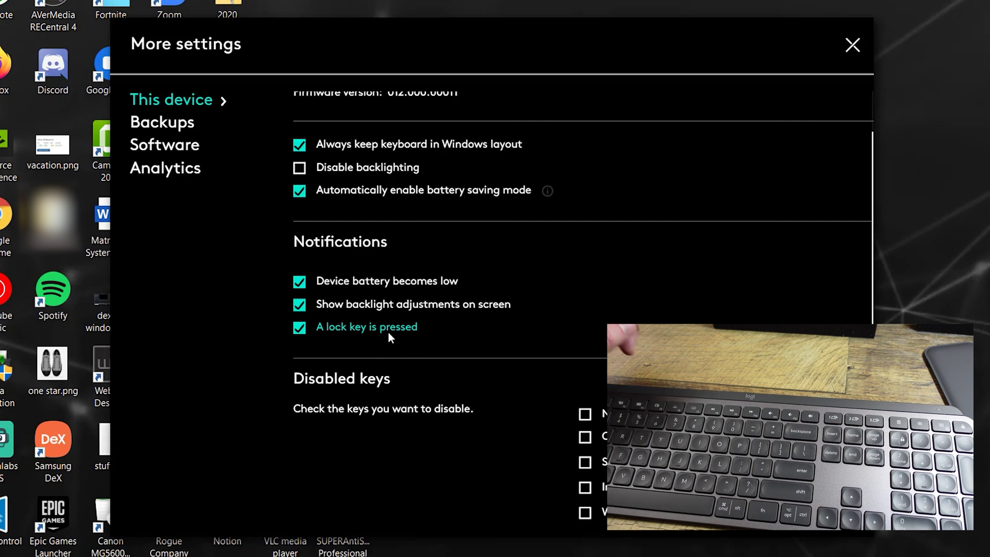
- Toggle Num Lock and Caps Lock to test their on-screen notifications
key(Num_Lock)
key(Num_Lock)
key(Num_Lock)
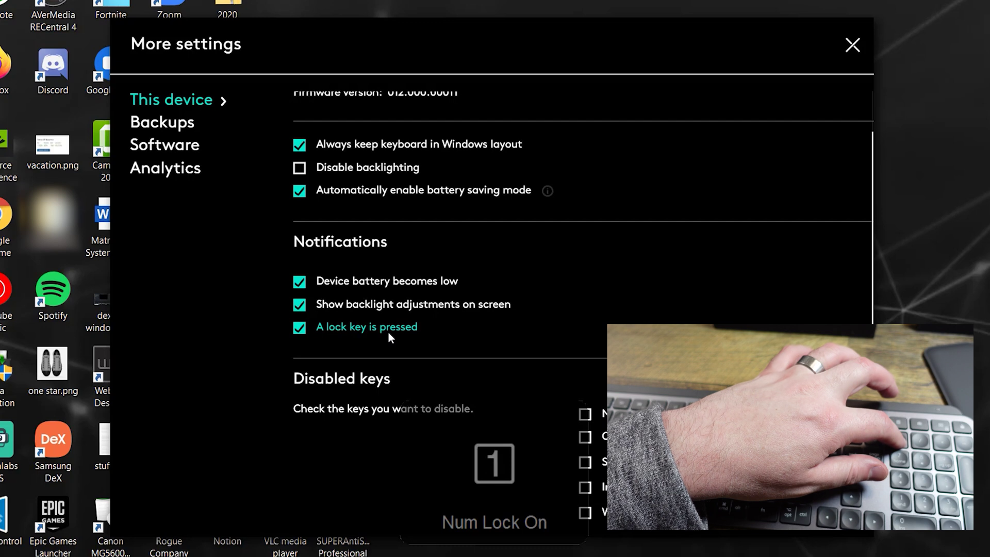
key(Num_Lock)
key(Num_Lock)
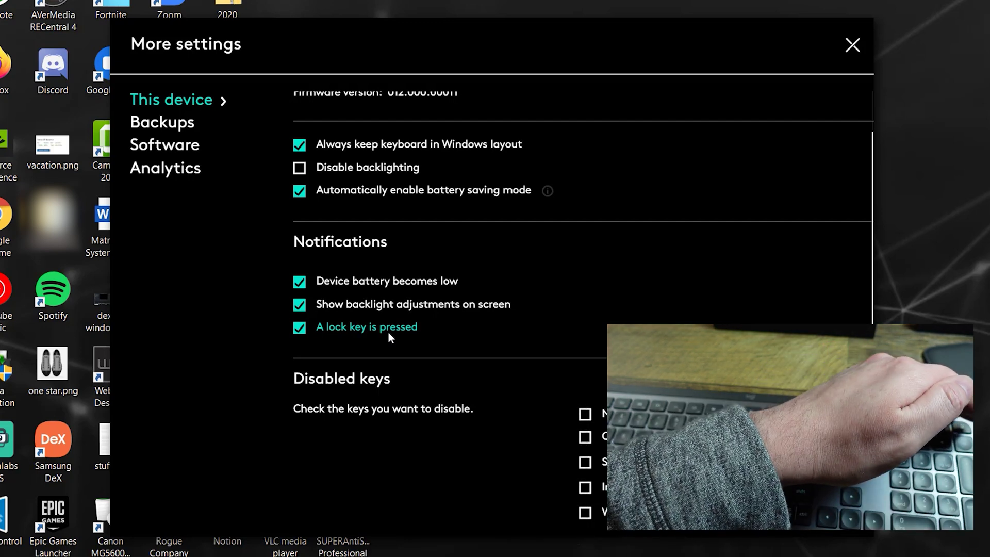
key(Num_Lock)
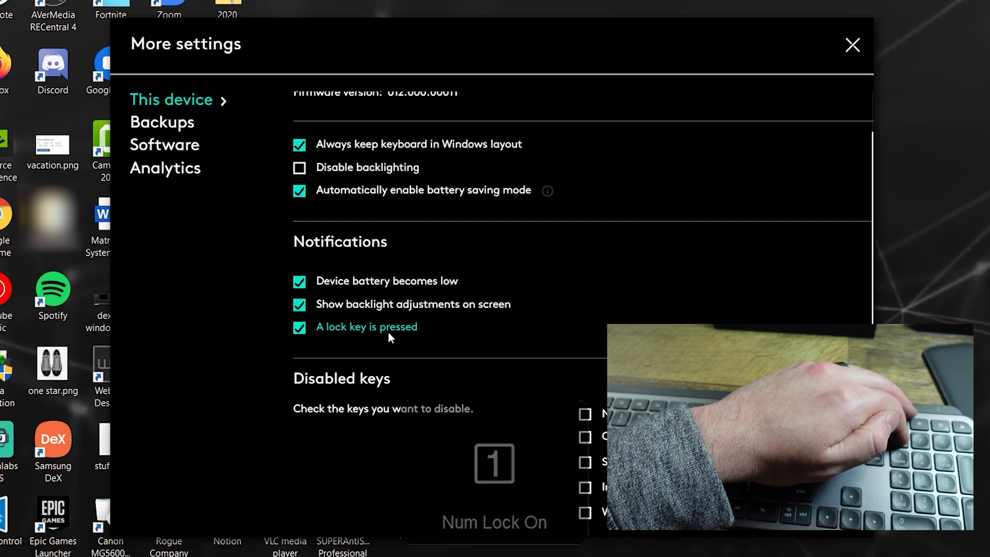
key(Caps_Lock)
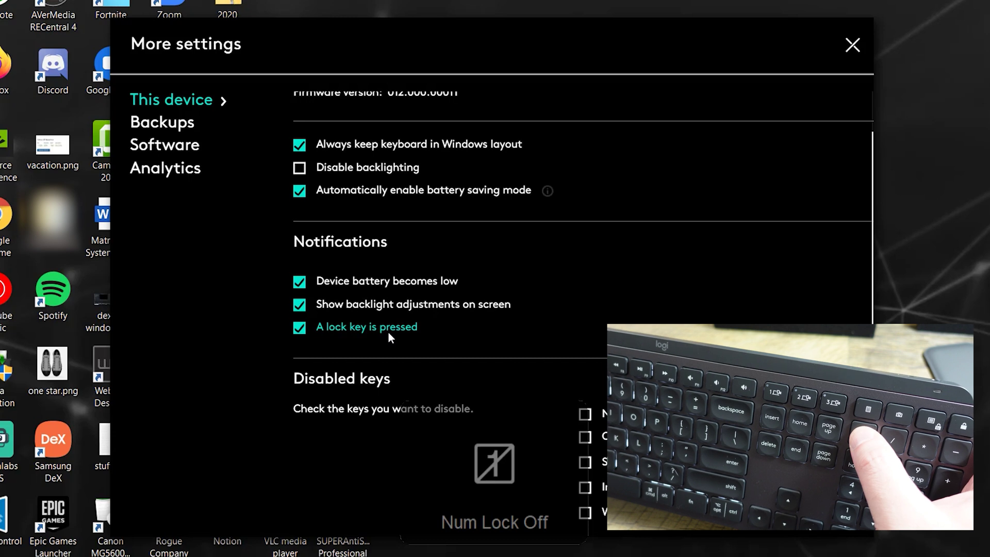
key(Num_Lock)
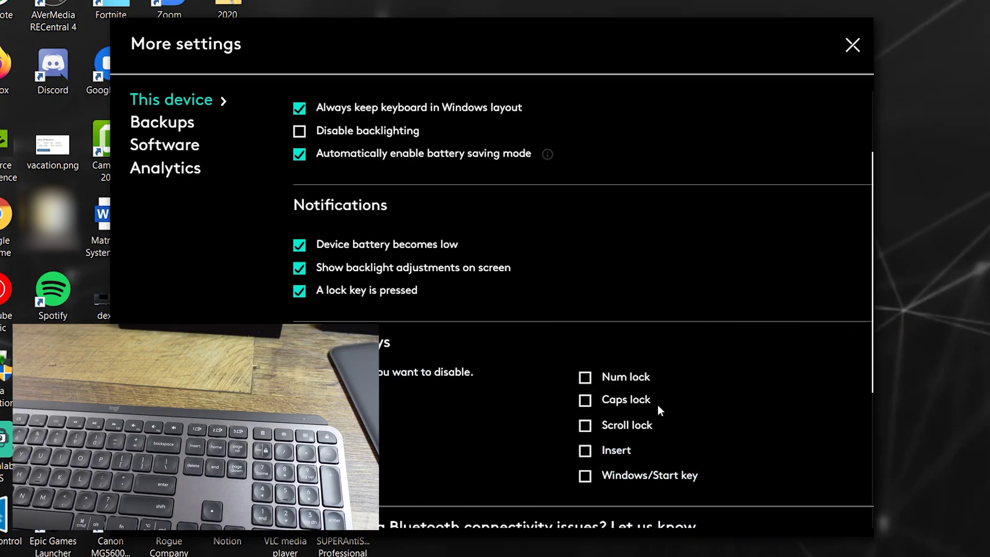
scroll(647, 428, down, 2)
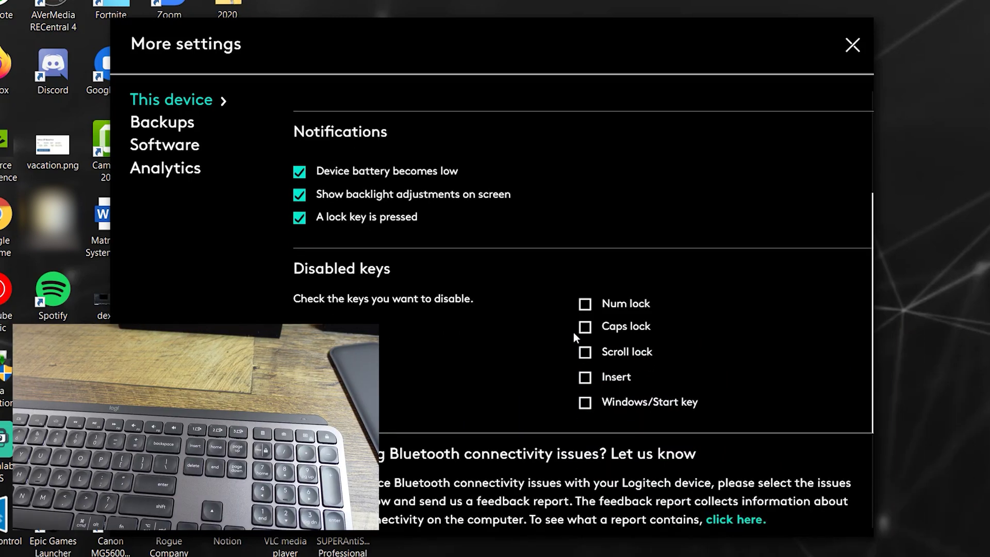
scroll(516, 317, down, 3)
scroll(478, 394, down, 1)
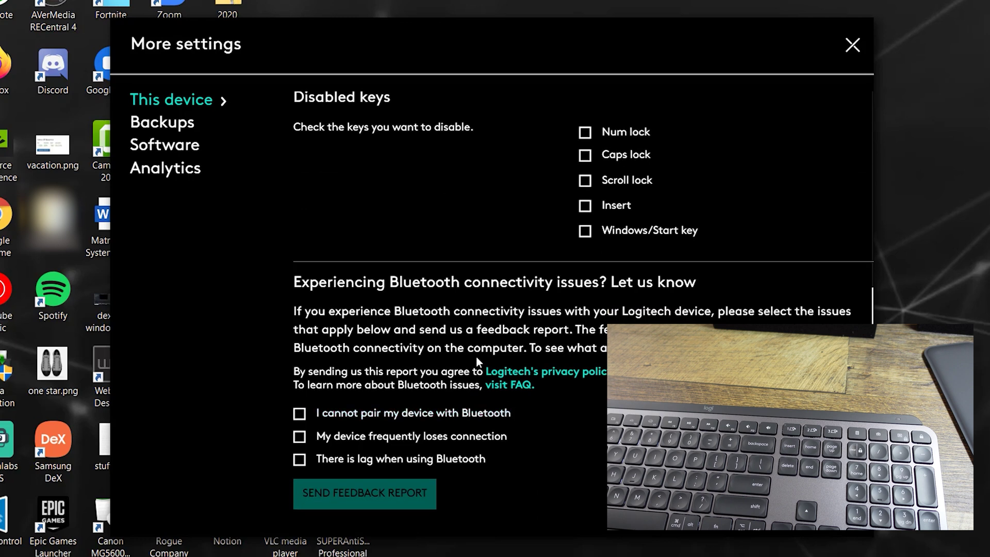
- Run a software update check under Software, then start a new Evernote note from the taskbar
click(184, 124)
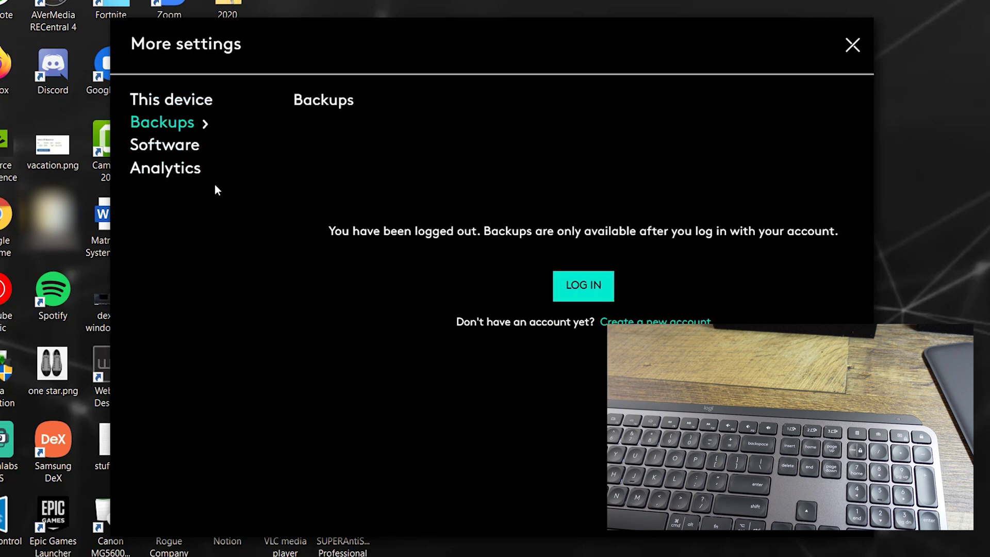
click(146, 147)
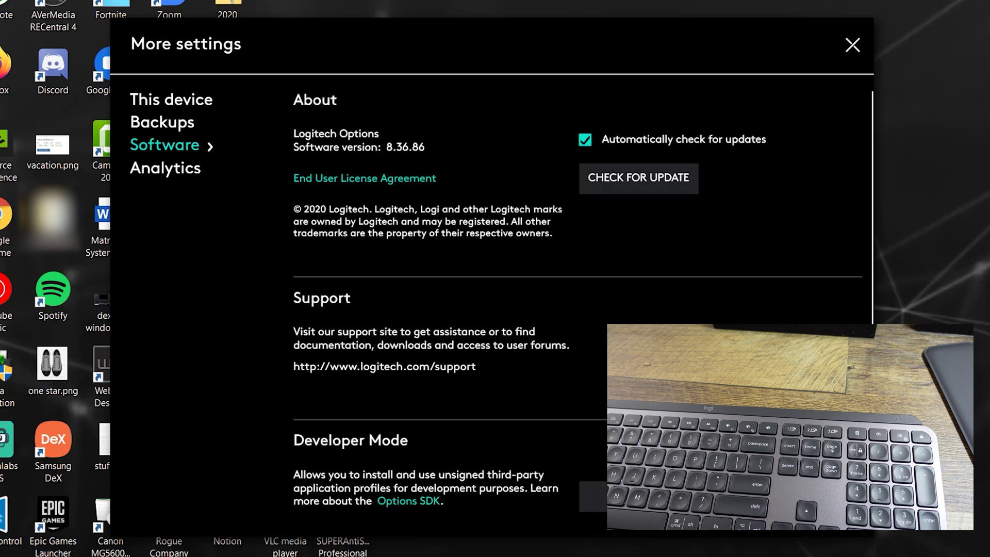
click(617, 189)
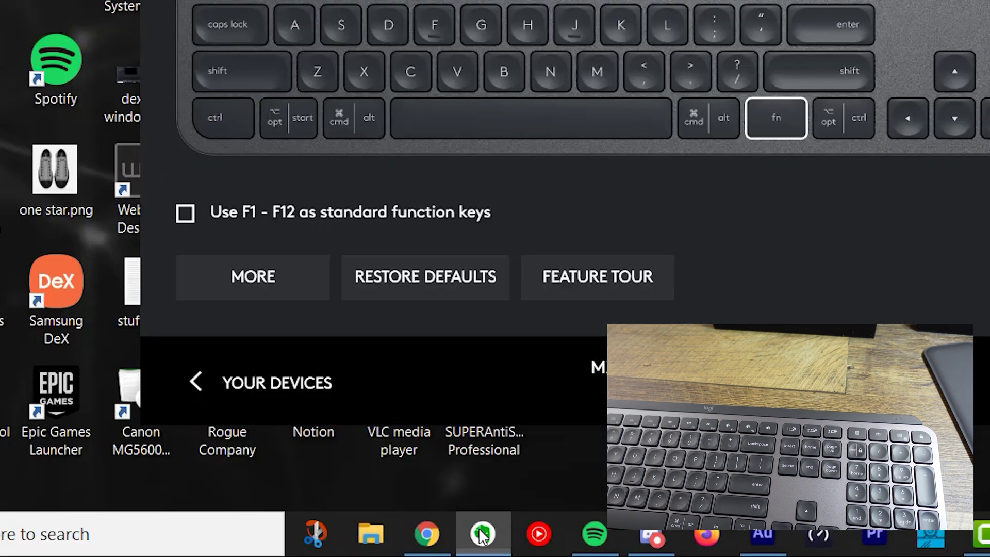
right_click(482, 533)
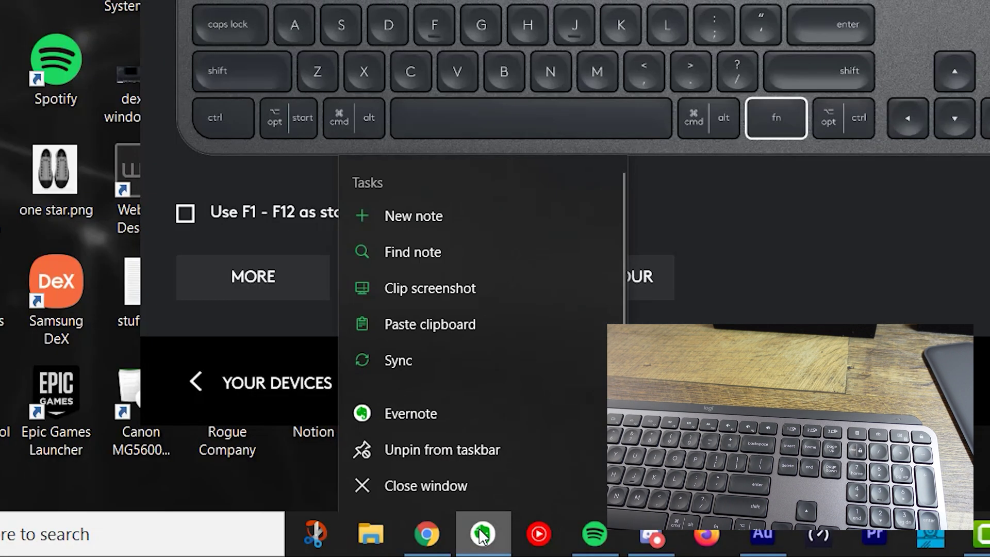
click(411, 227)
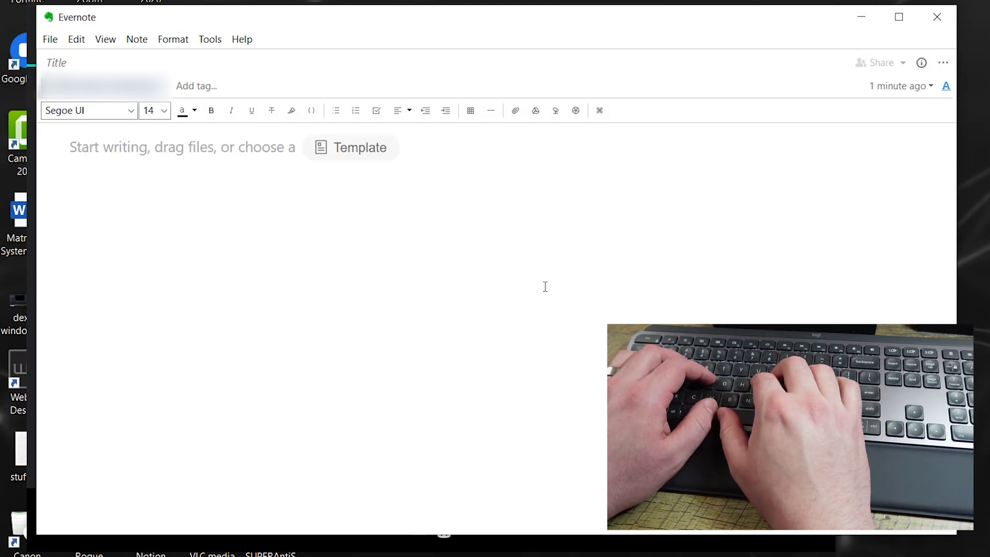
- Type three lines promoting the 5after12 YouTube channel, ending with a request for a thumbs up
text(Hi my name is Mike, I think you should subscribe to)
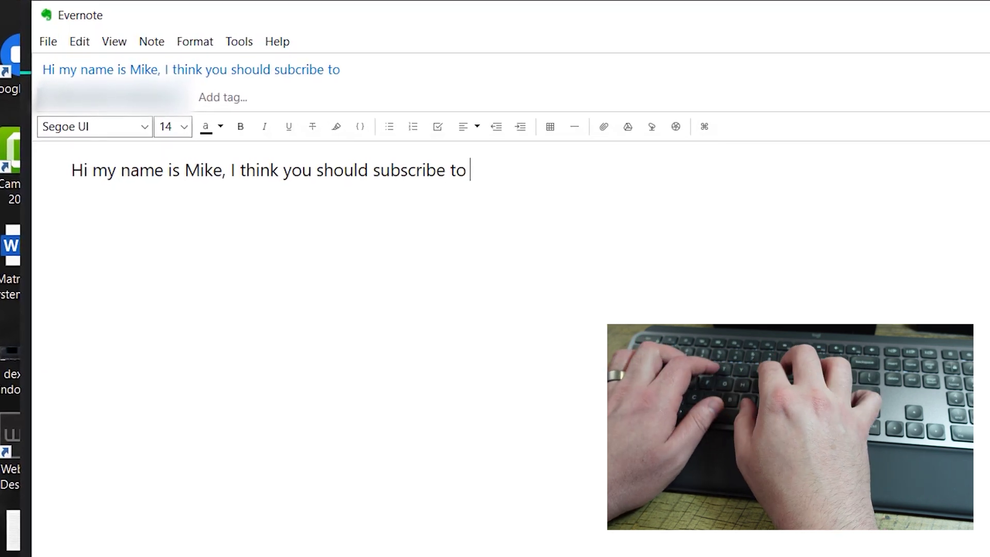
text(5after12 on )
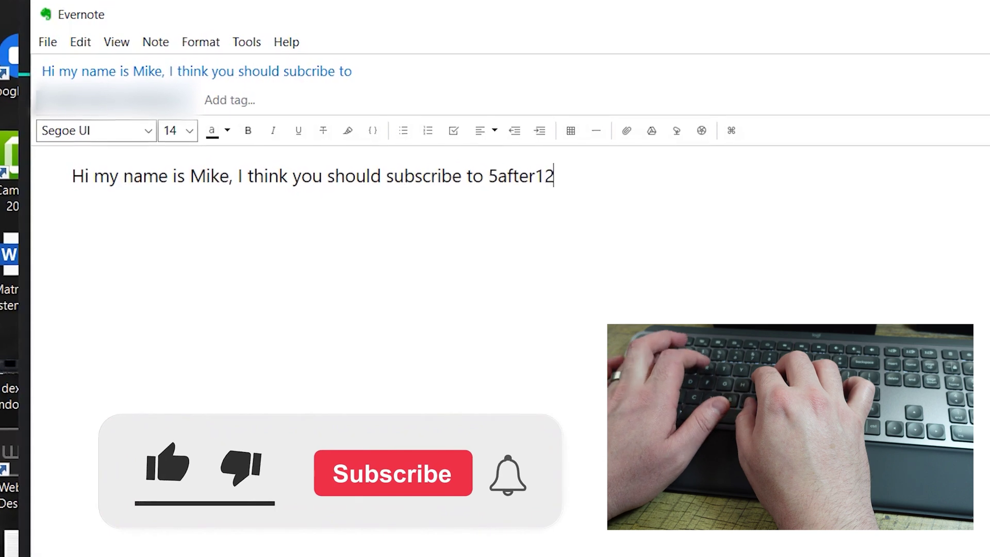
text(YouTube.)
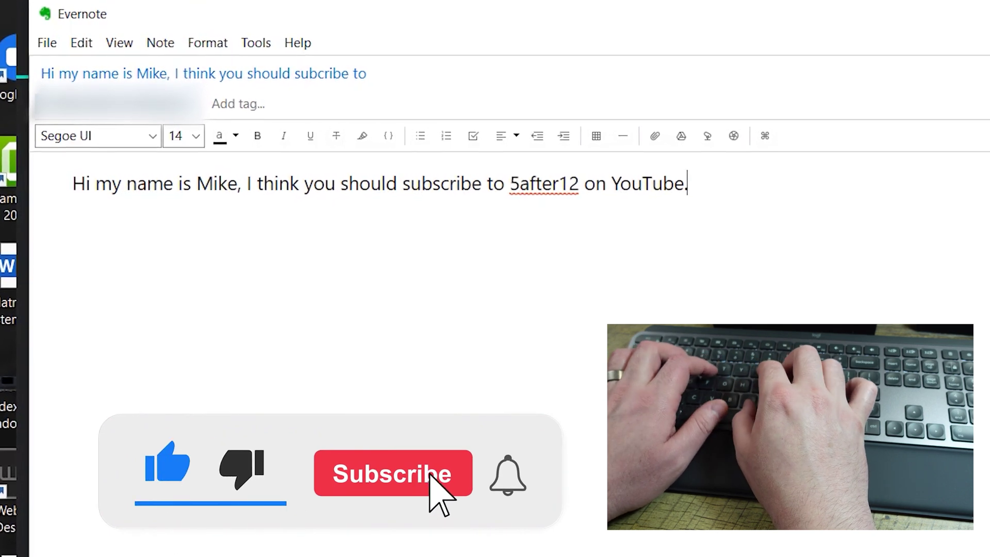
key(Return)
text(Also, Tony s)
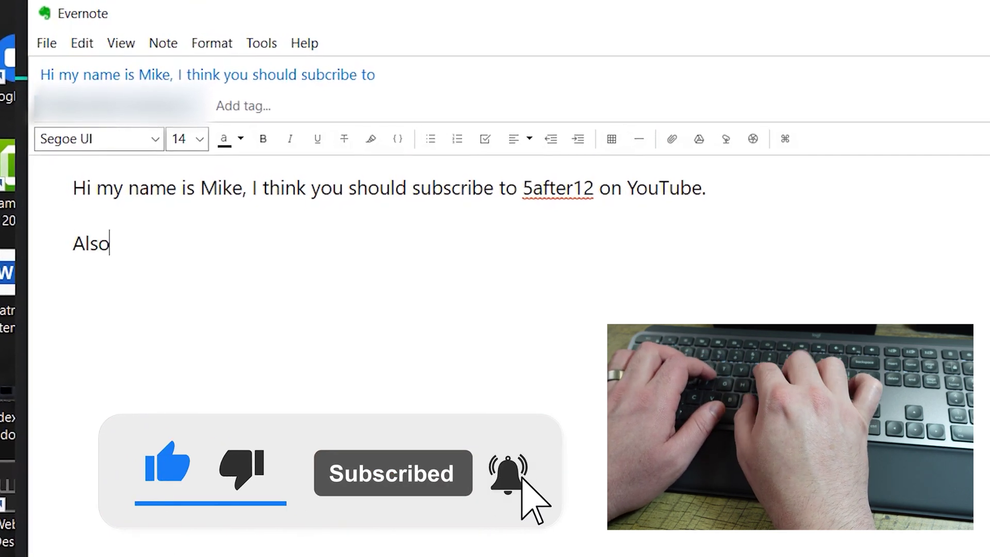
text(ucks. I know a )
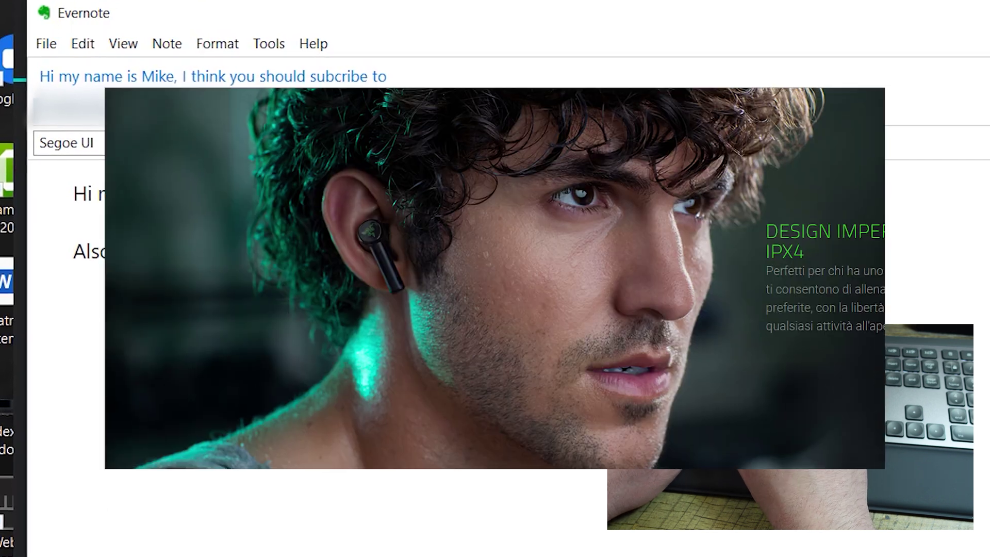
text(guy named Ton)
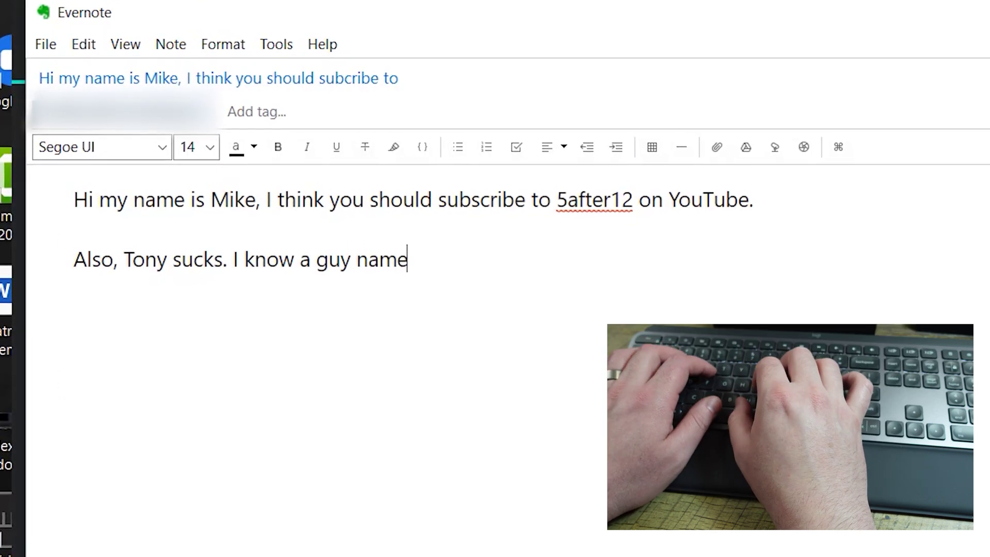
text(y.  He )
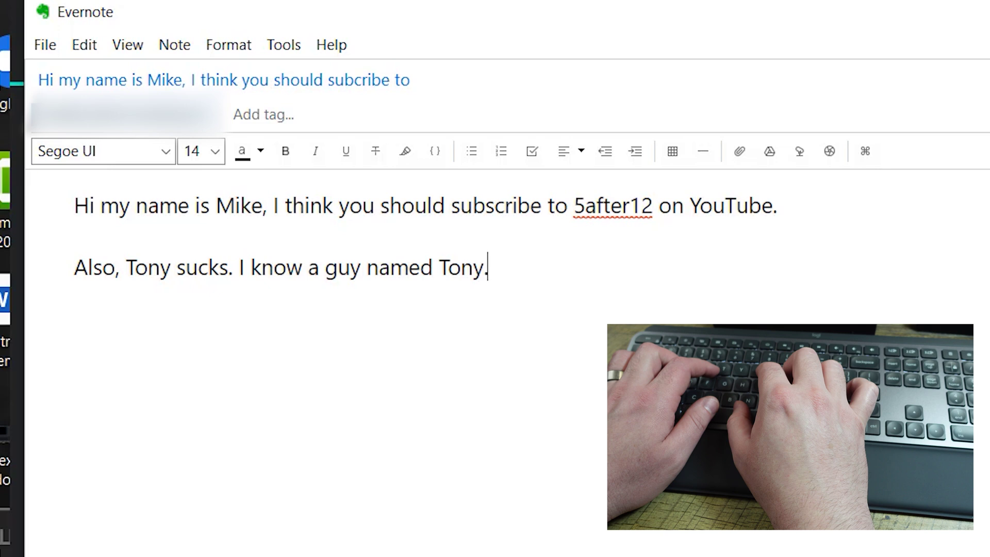
text(sucks.)
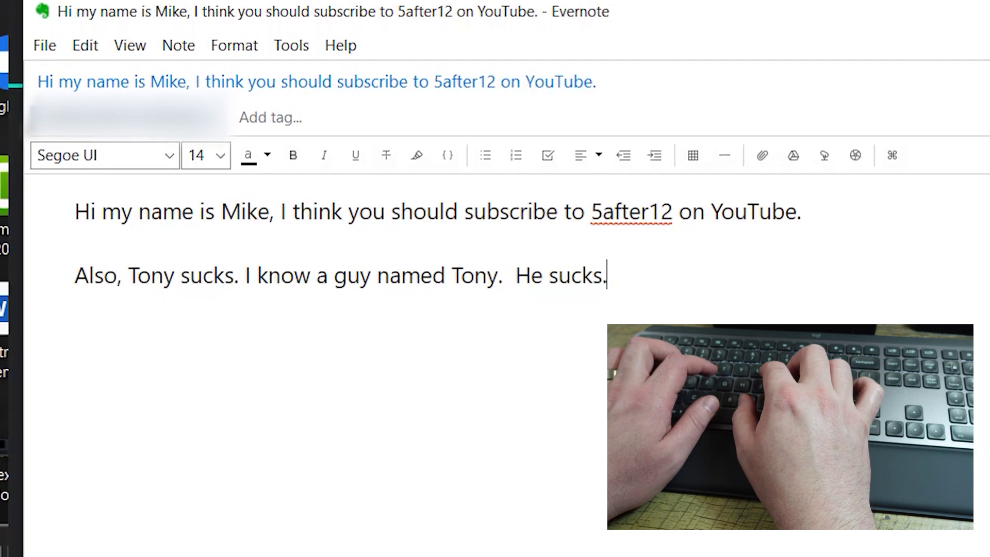
key(Return)
key(Return)
key(Return)
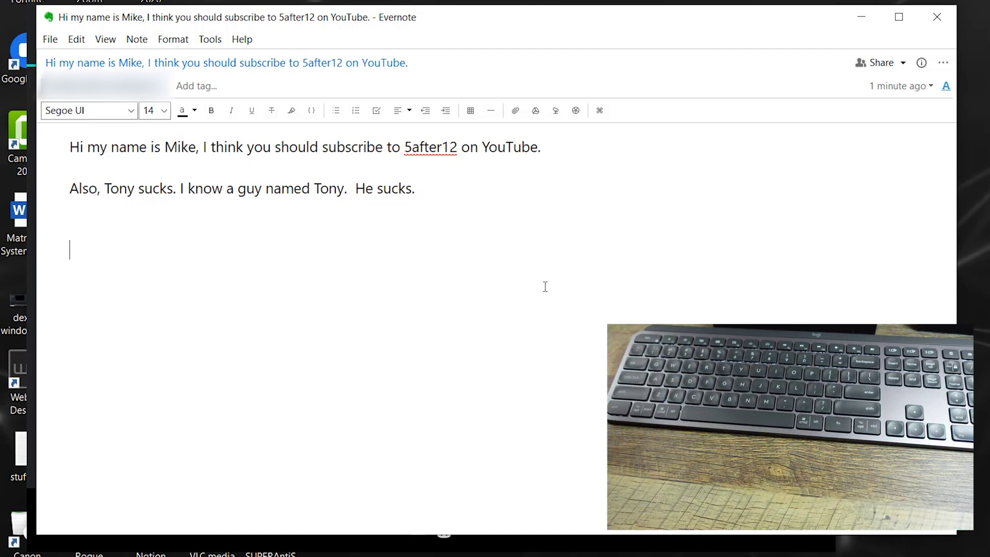
text(Also, my)
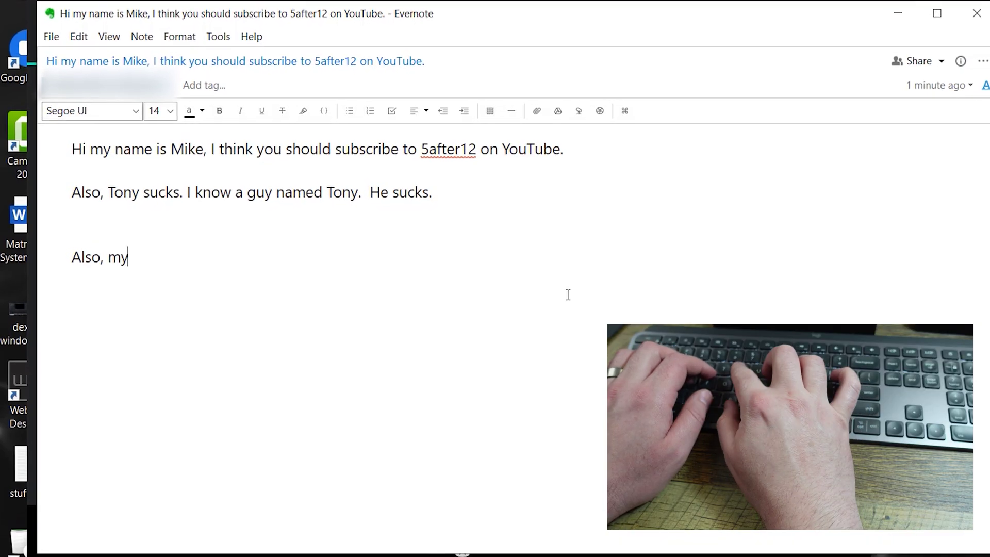
text( YouTube)
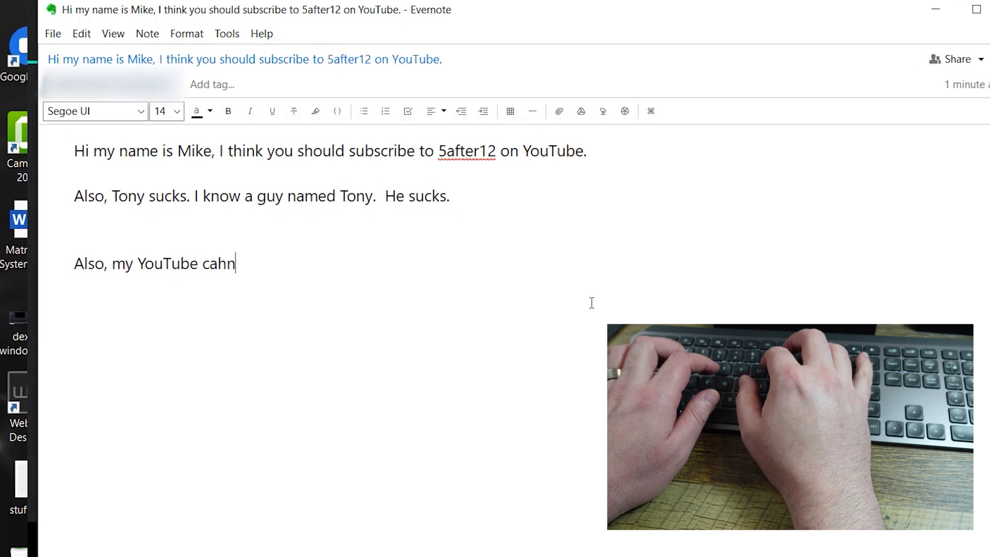
text( channel is gre)
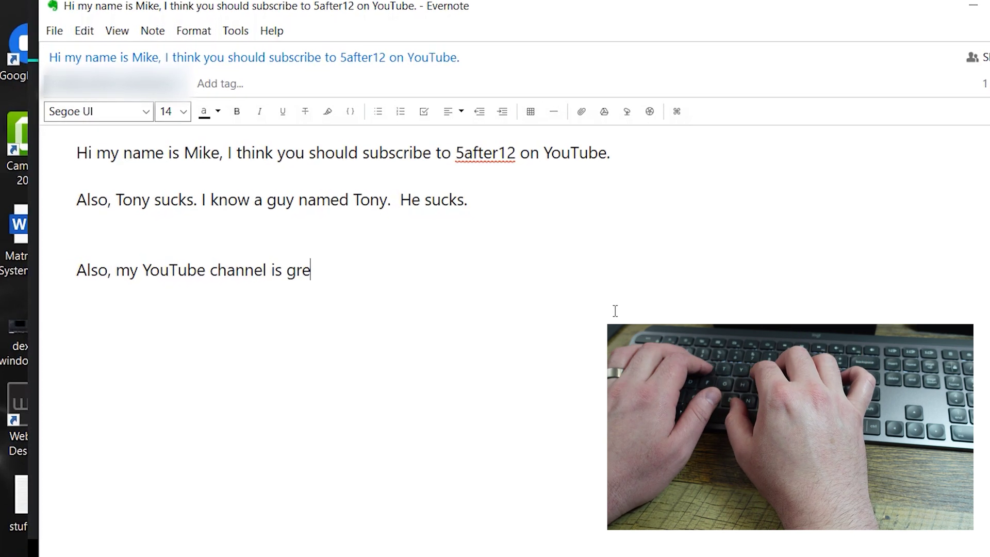
text(at you should c)
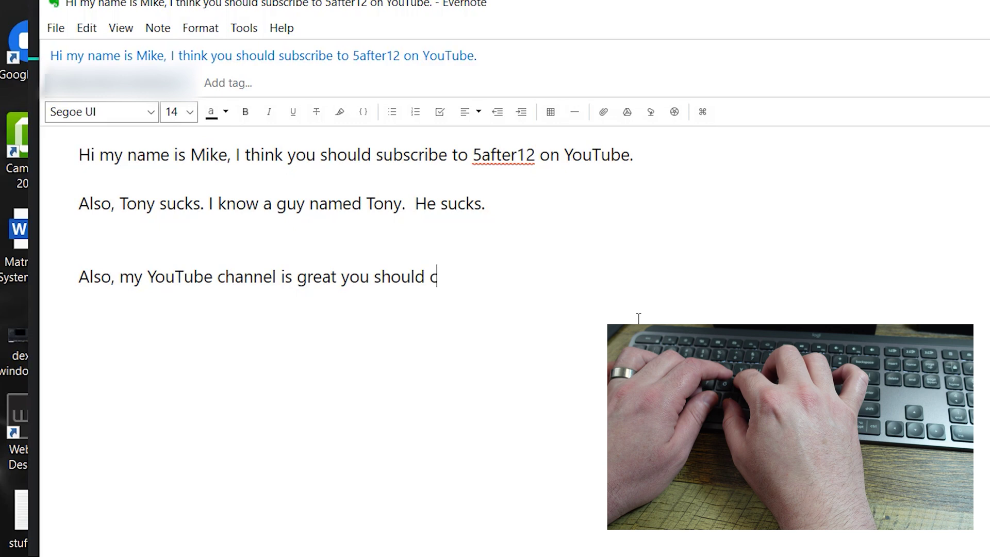
text(heck it out.)
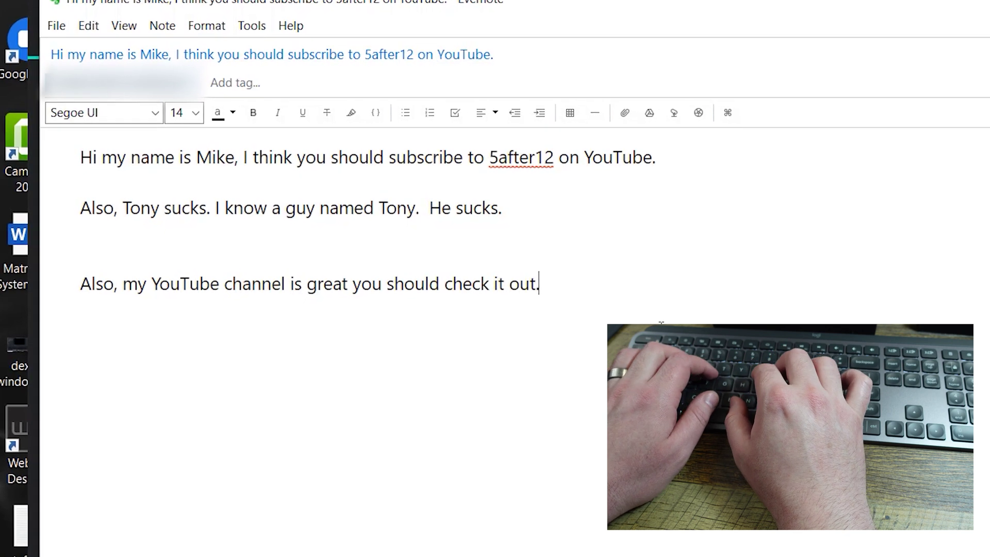
text( How about a thu)
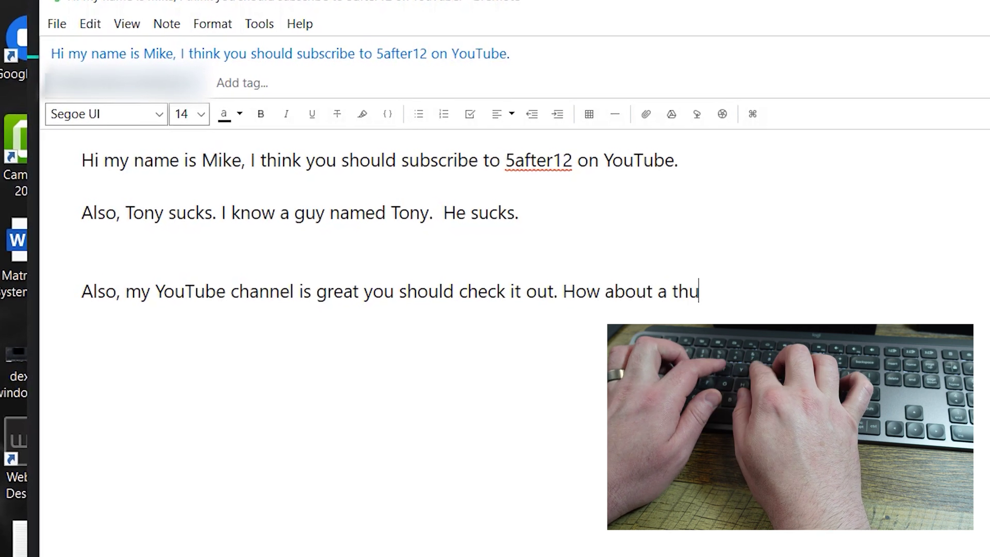
text(mbs up.)
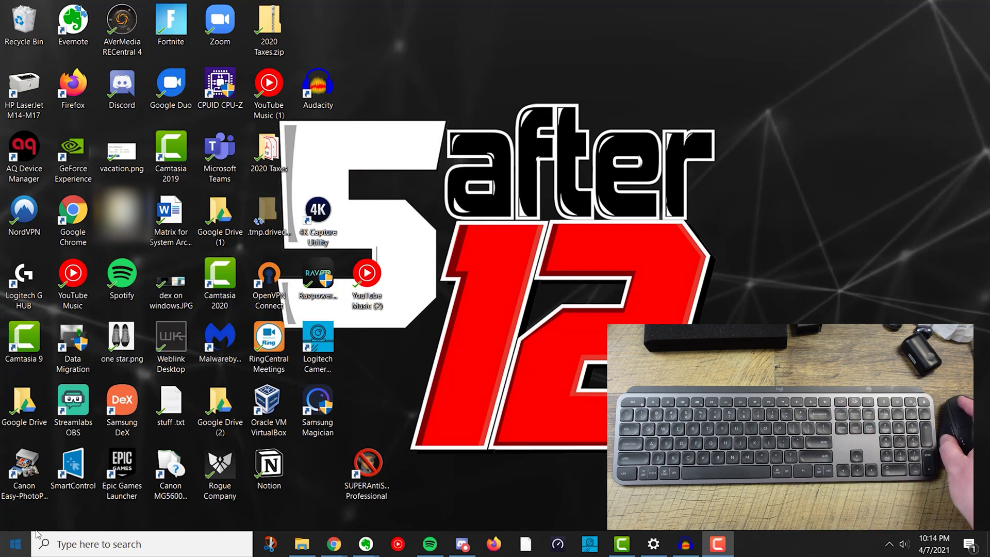
- Reopen Logitech Options from recent apps and show the MX Keys Easy-Switch channels
click(68, 545)
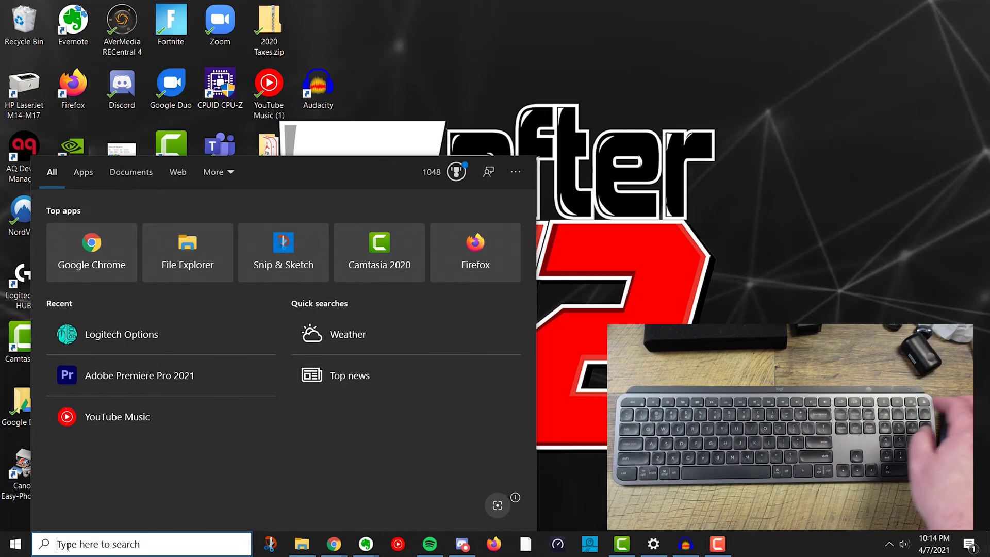
click(111, 315)
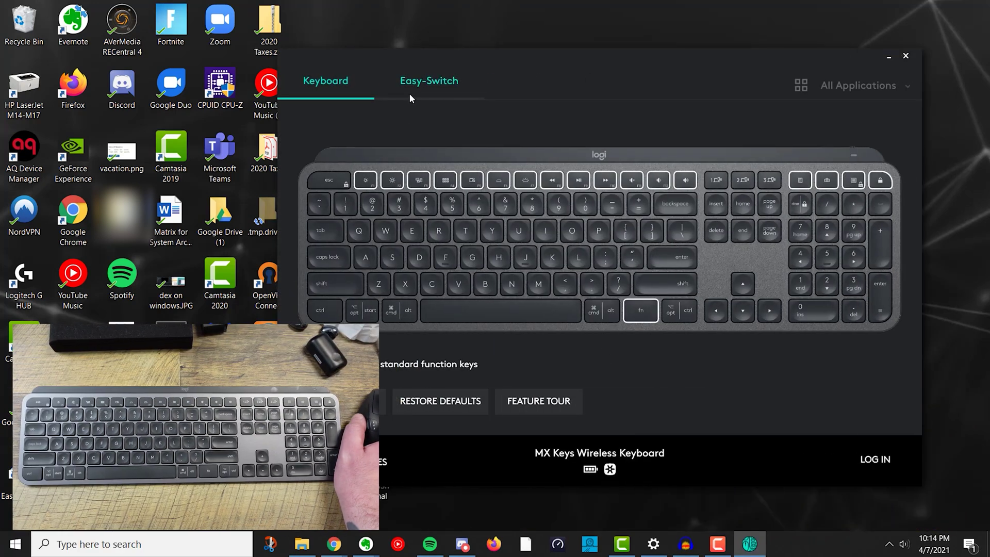
click(411, 96)
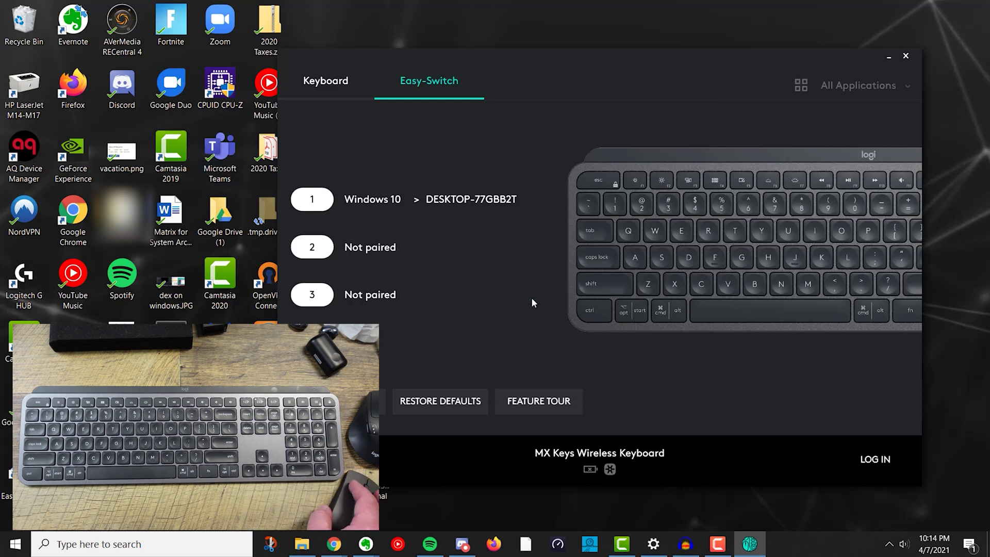
- Pair the MX Keys to Windows 10 on Easy-Switch channel 2 via Add Unifying Device
click(366, 470)
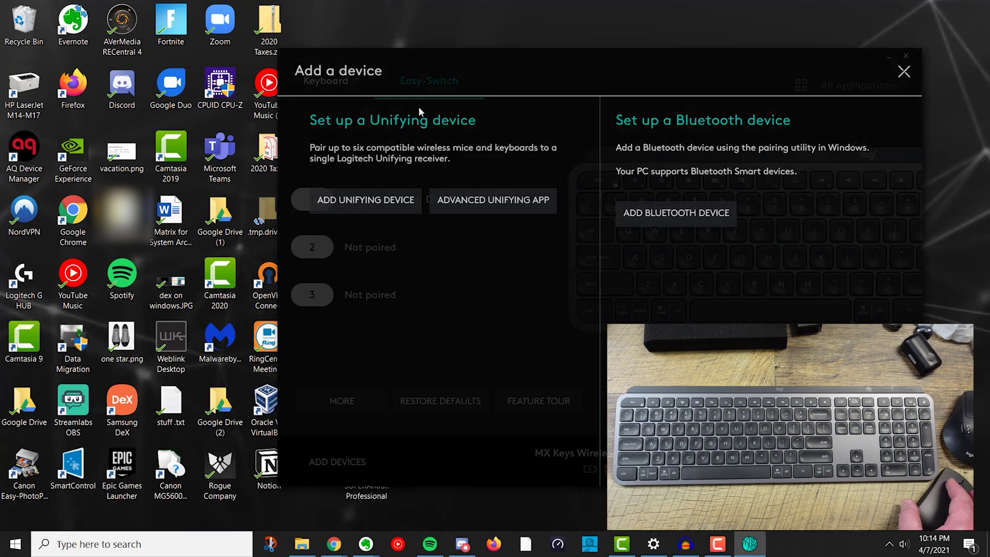
click(366, 200)
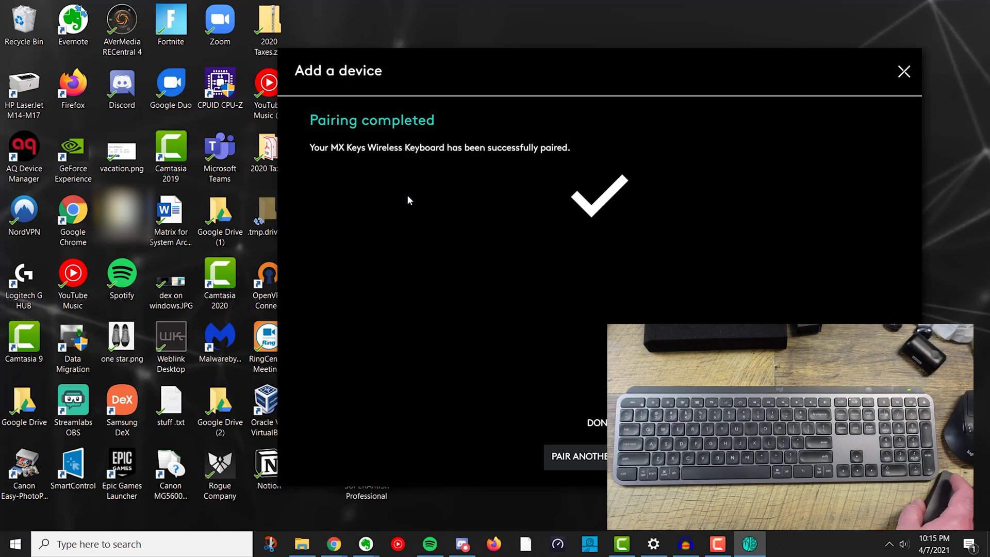
click(597, 422)
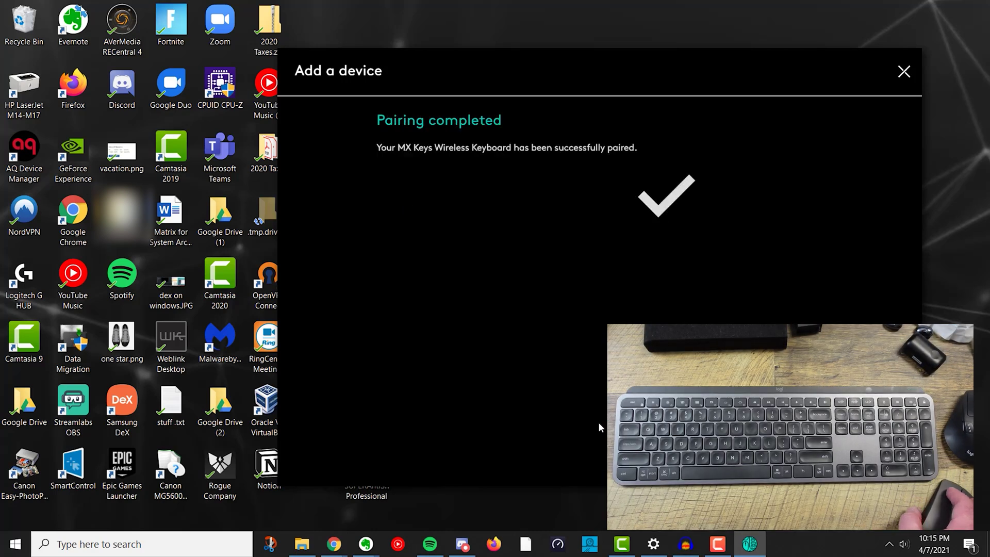
click(903, 67)
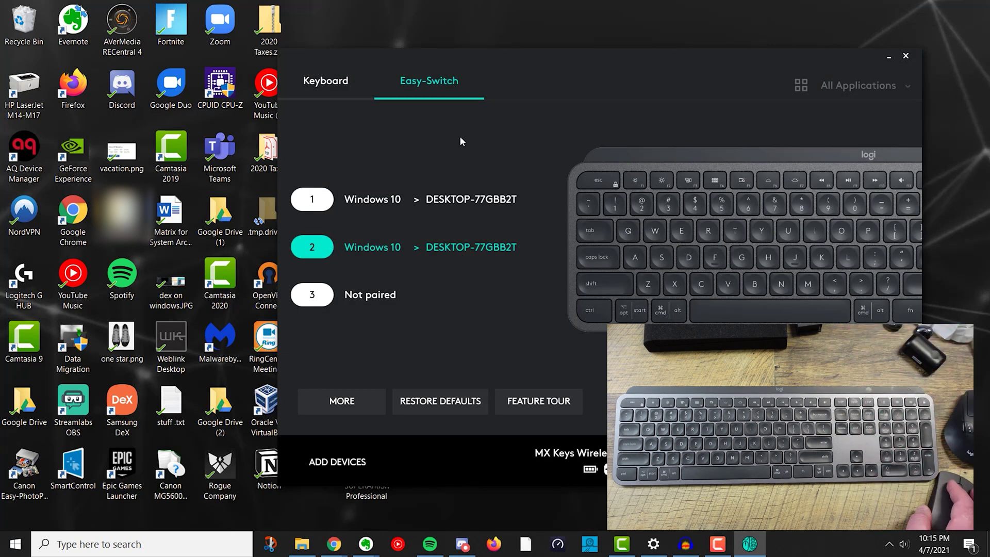
click(309, 92)
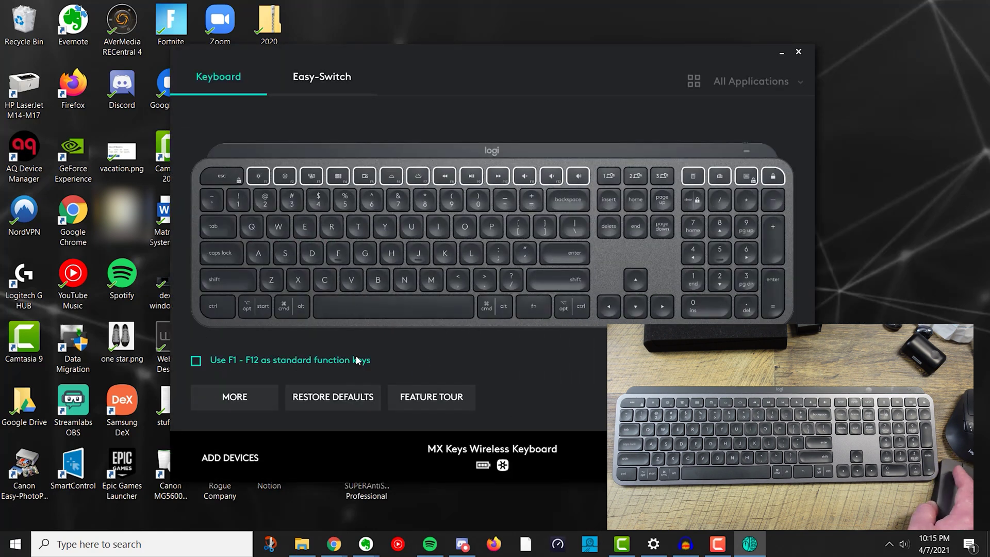
- Pair the M720 Triathlon mouse as a Unifying device
click(235, 467)
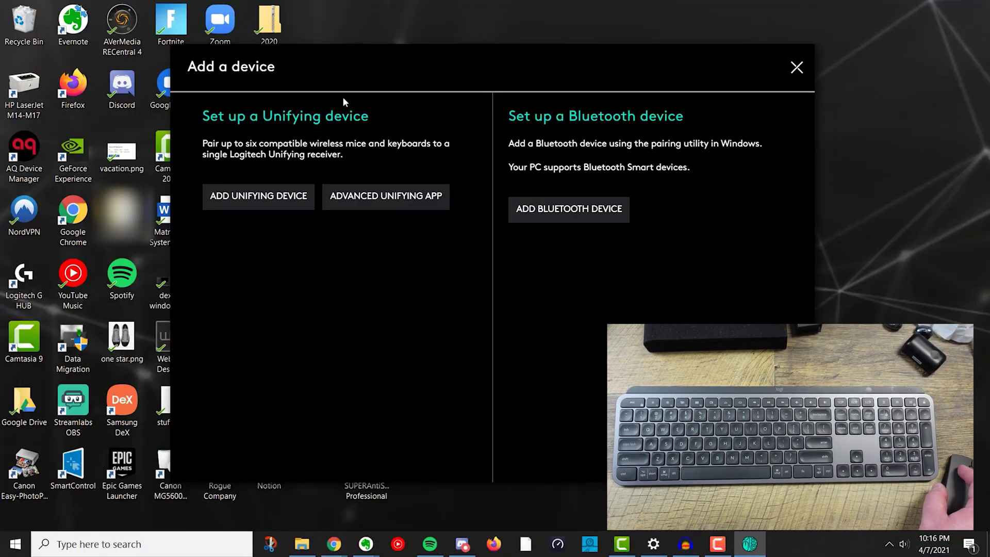
click(288, 206)
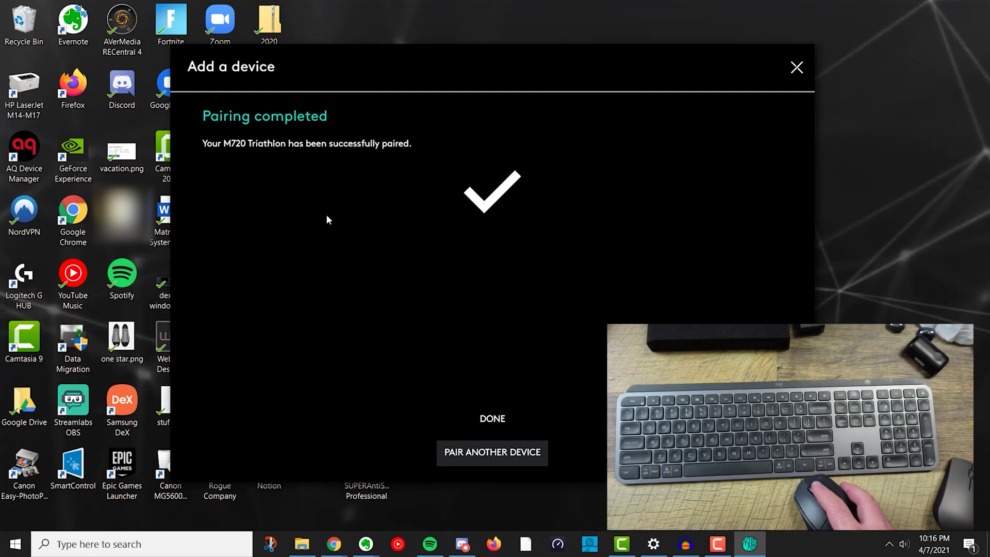
click(491, 418)
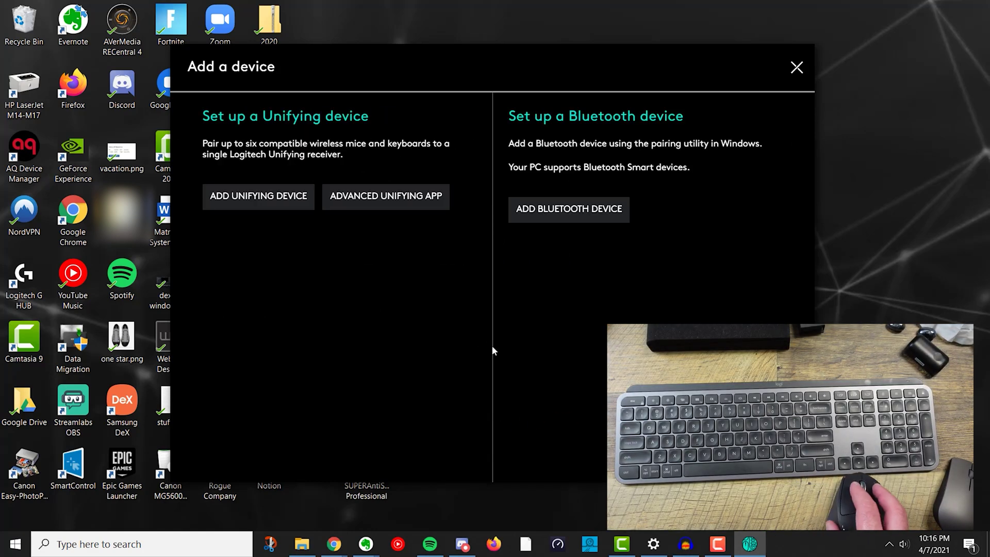
- Open the M720 mouse's settings from Your Devices, then return to the devices overview
click(796, 68)
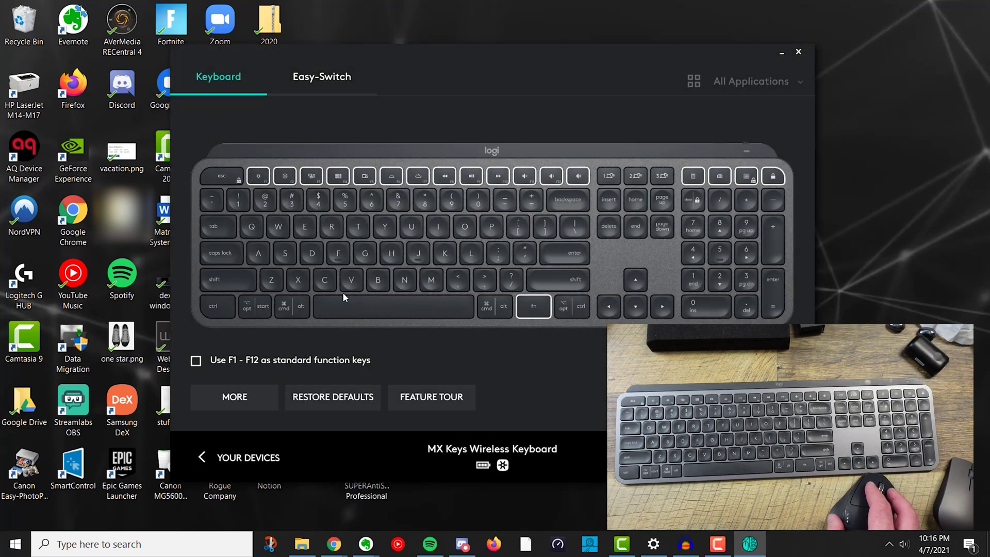
click(221, 470)
click(639, 196)
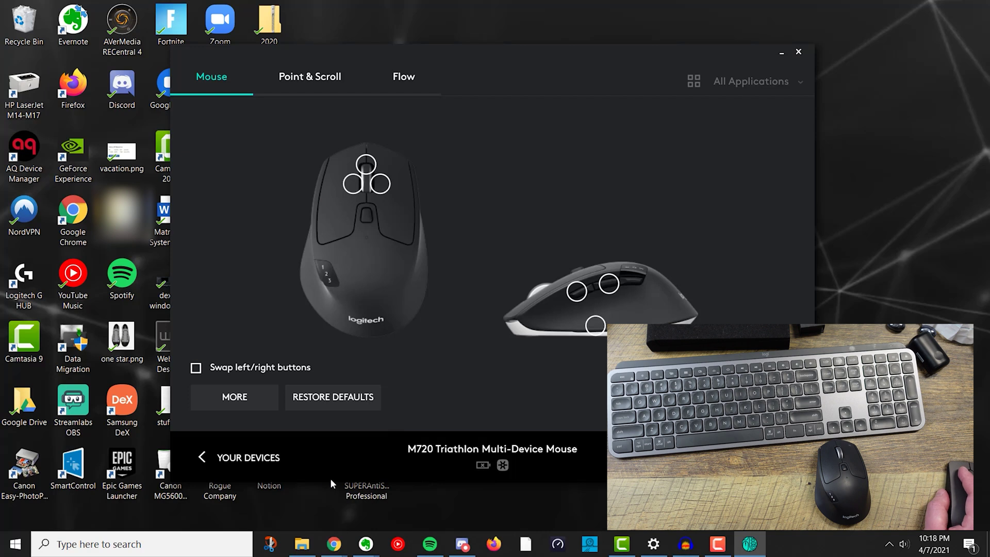
click(296, 457)
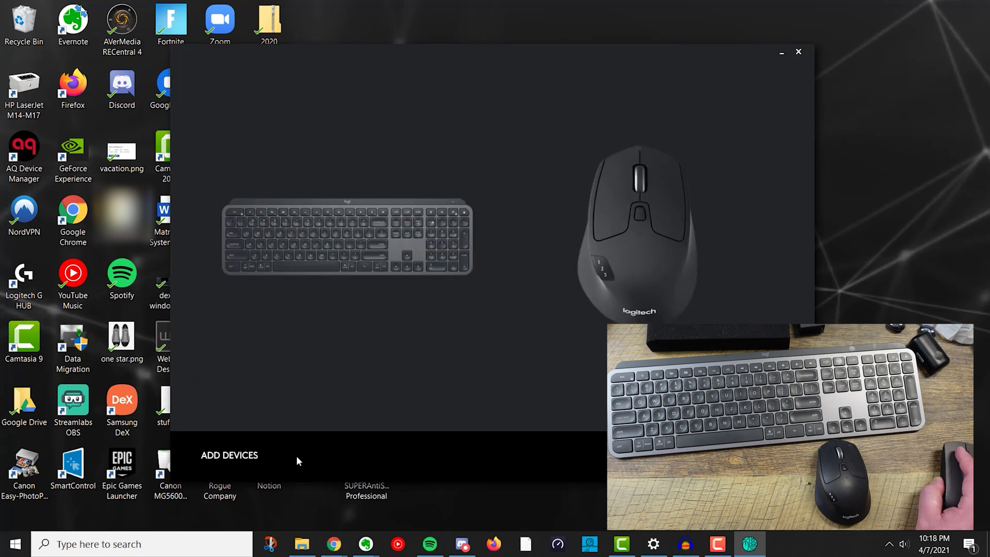
- Pair another Unifying device from Your Devices, then close the add-device window
click(233, 454)
click(283, 198)
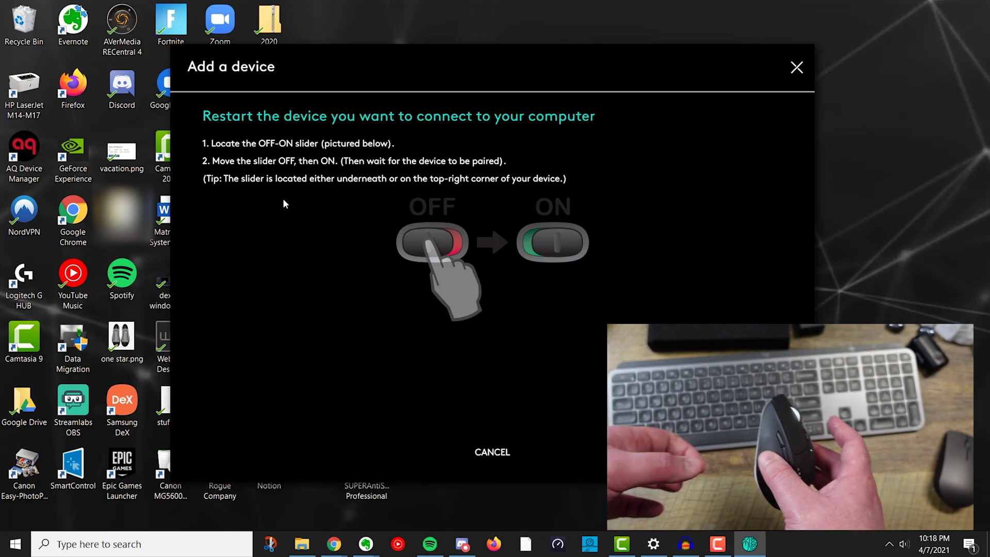
click(492, 453)
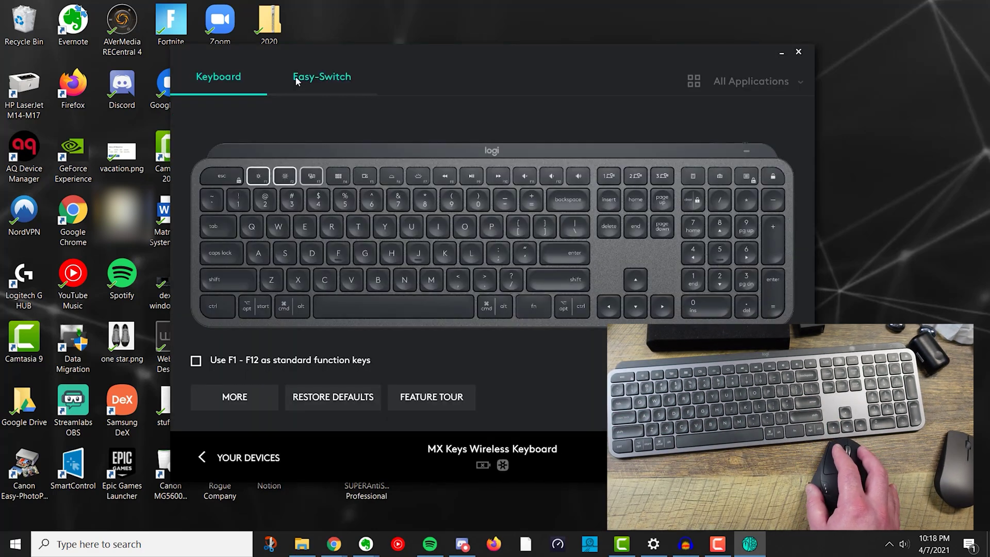
click(295, 77)
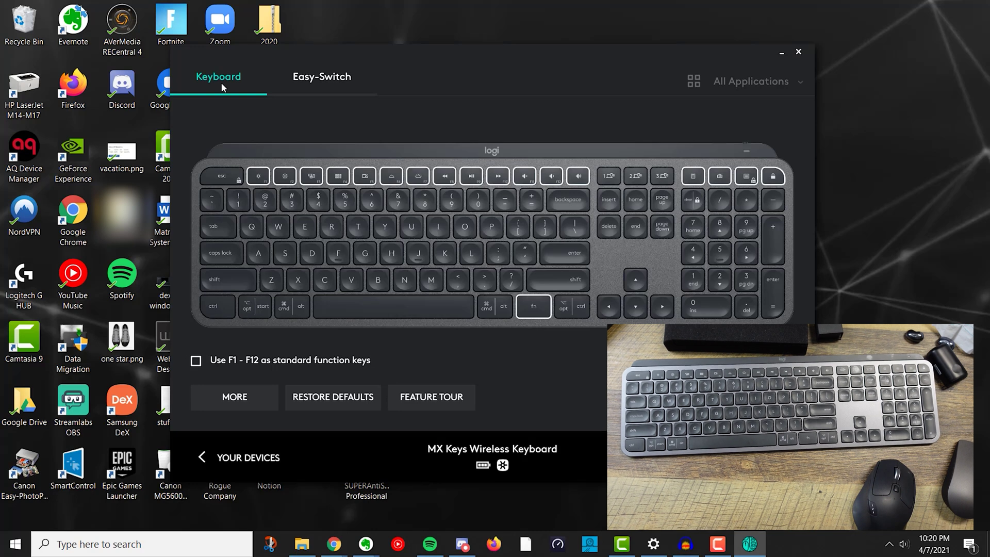
- Show the MX Keys keyboard's Easy-Switch channel list
click(333, 88)
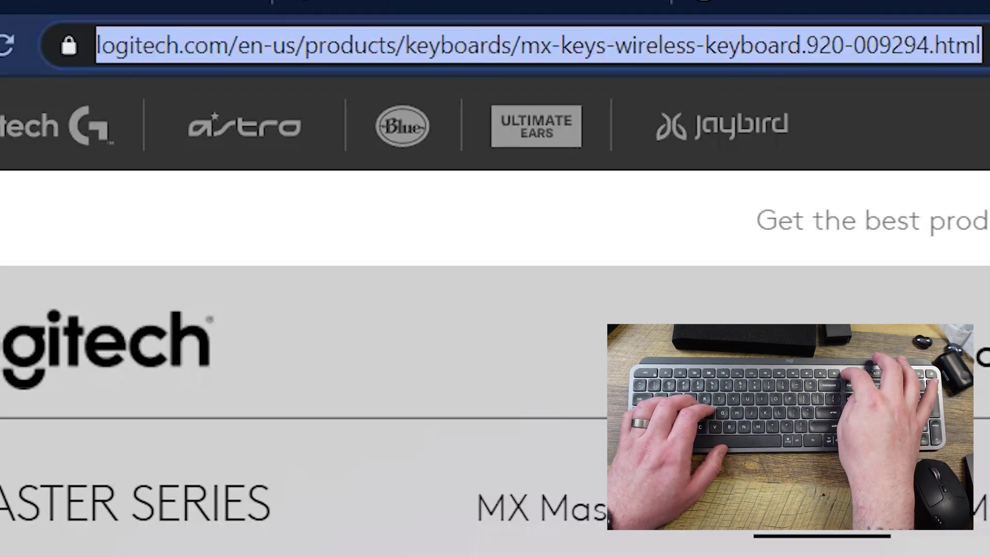
- Test the keyboard by searching 'afkljdaklfjadskjkl' in Chrome, then typing 'mk,m,;'
text(ajfgkladjklf)
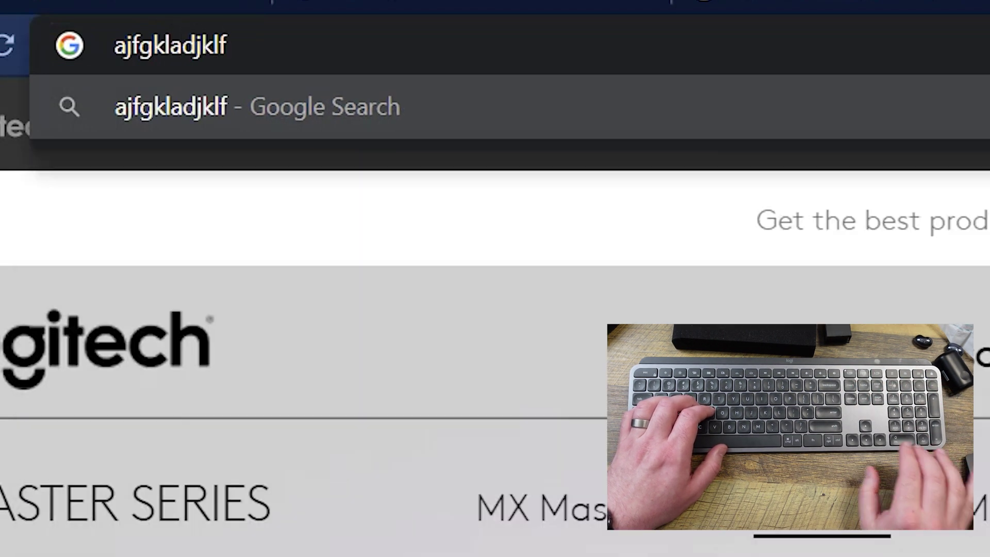
key(BackSpace)
key(BackSpace)
key(BackSpace)
key(BackSpace)
key(BackSpace)
key(BackSpace)
key(BackSpace)
key(BackSpace)
key(BackSpace)
key(BackSpace)
key(BackSpace)
key(BackSpace)
text(afkljdak)
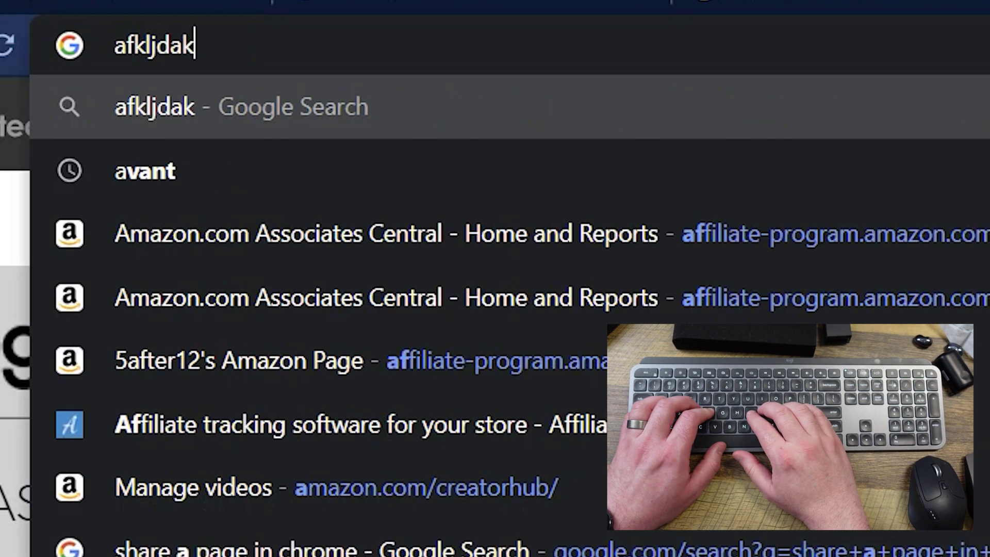
text(lfjadskjkl)
key(Return)
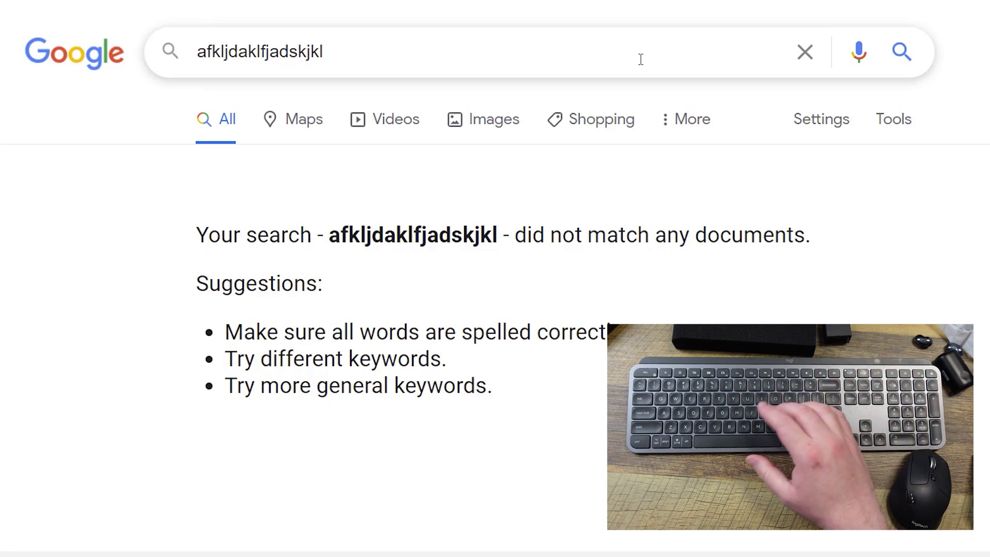
text(mk,m,;)
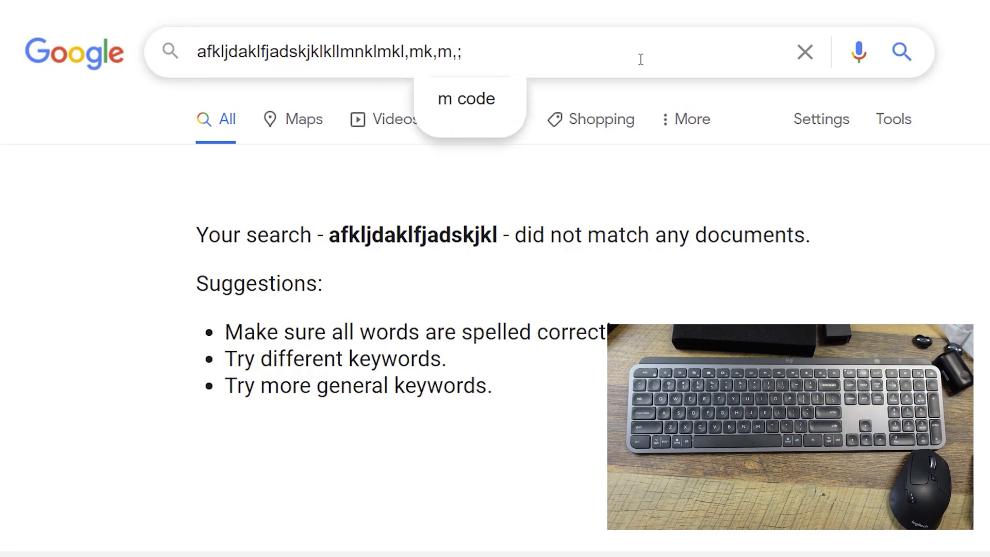